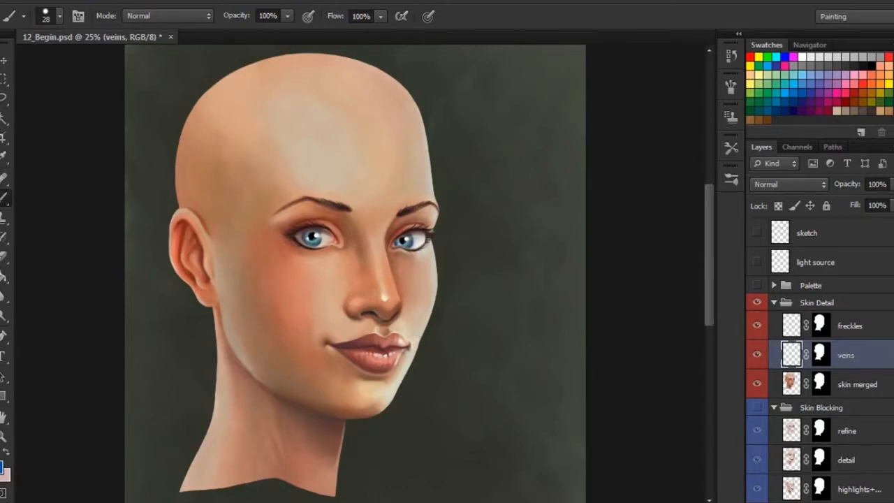
Hide the BG layer to view the head against white, and show the dark background again.
scroll(817, 360, down, 5)
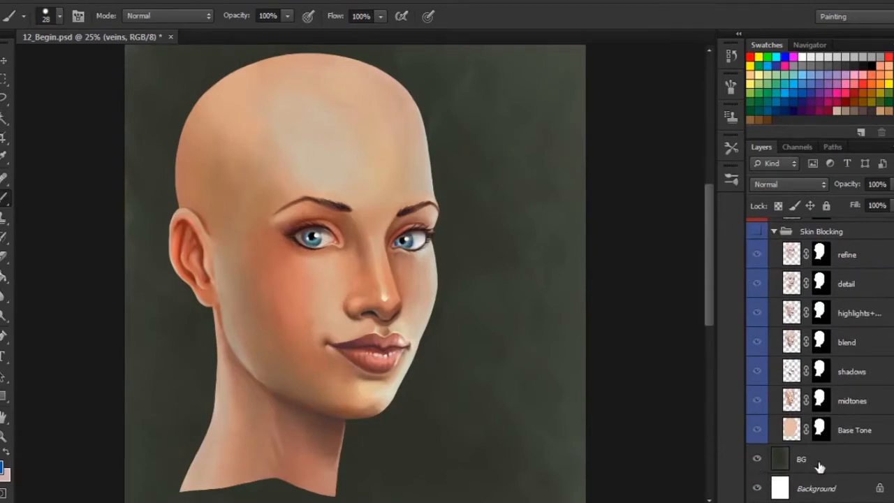
click(758, 461)
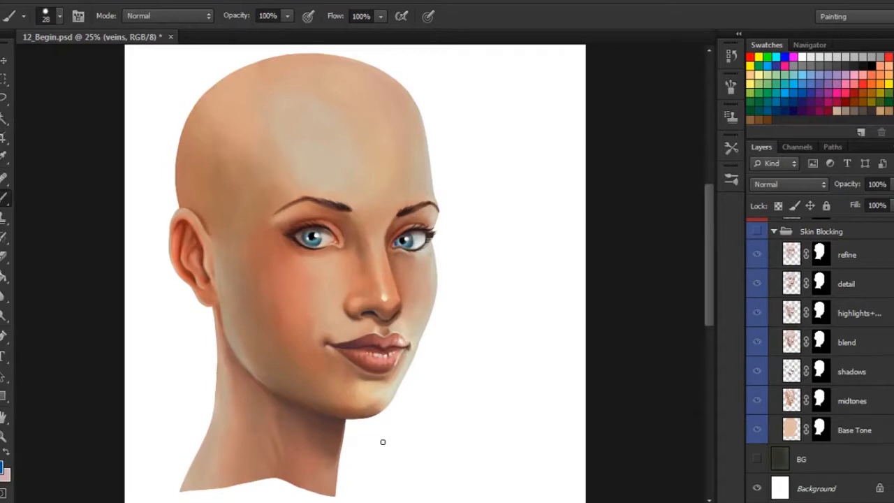
click(757, 460)
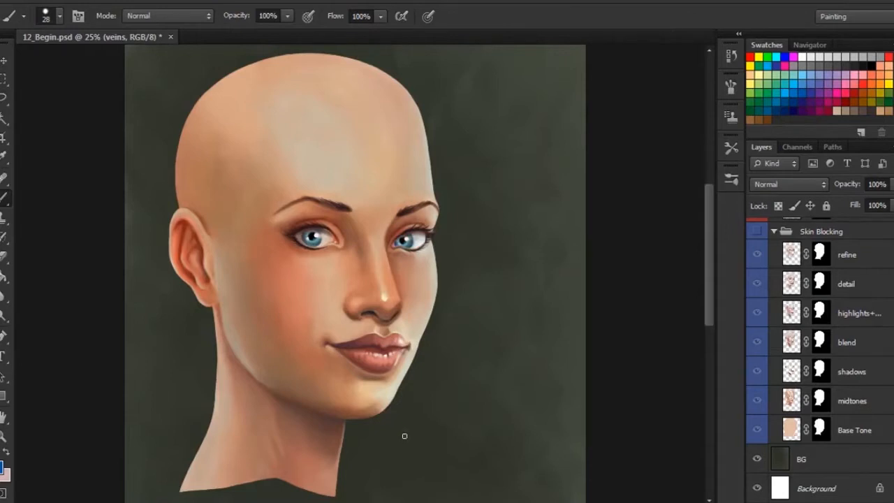
drag(707, 311, 708, 308)
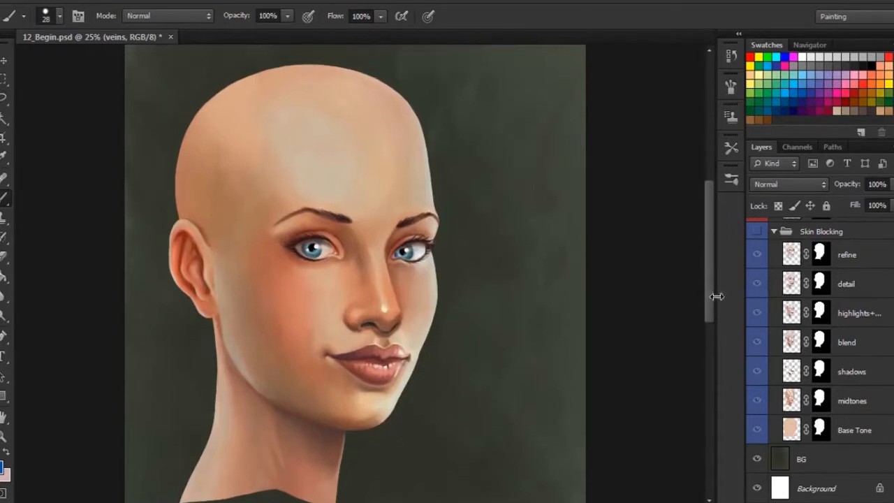
scroll(819, 359, up, 1)
scroll(826, 348, up, 5)
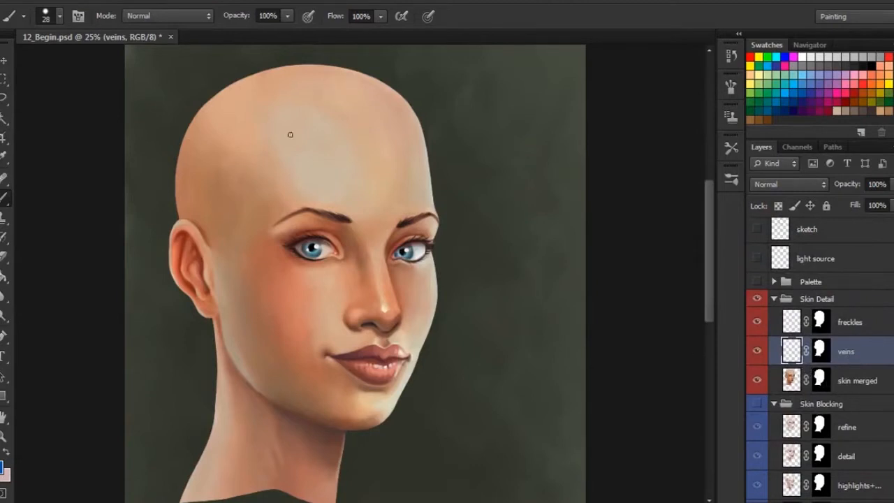
Check the brush's Transfer settings for how opacity and flow are controlled.
scroll(276, 246, up, 1)
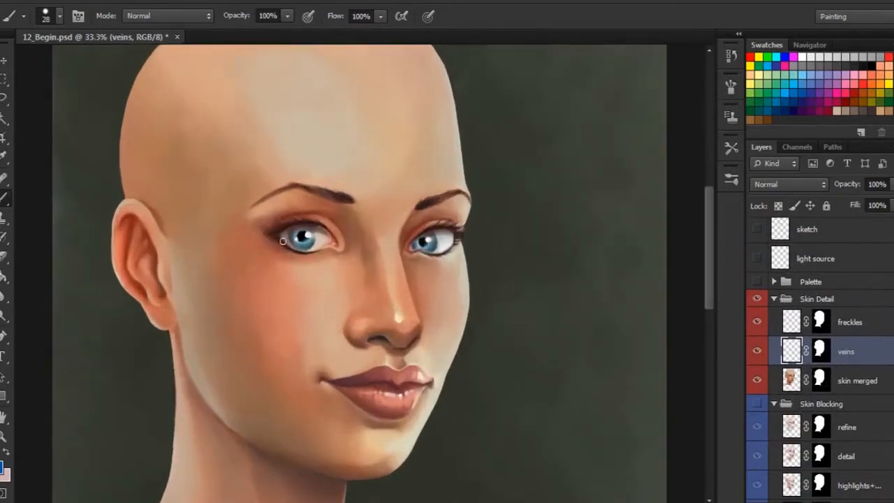
scroll(283, 242, up, 1)
drag(234, 217, 358, 383)
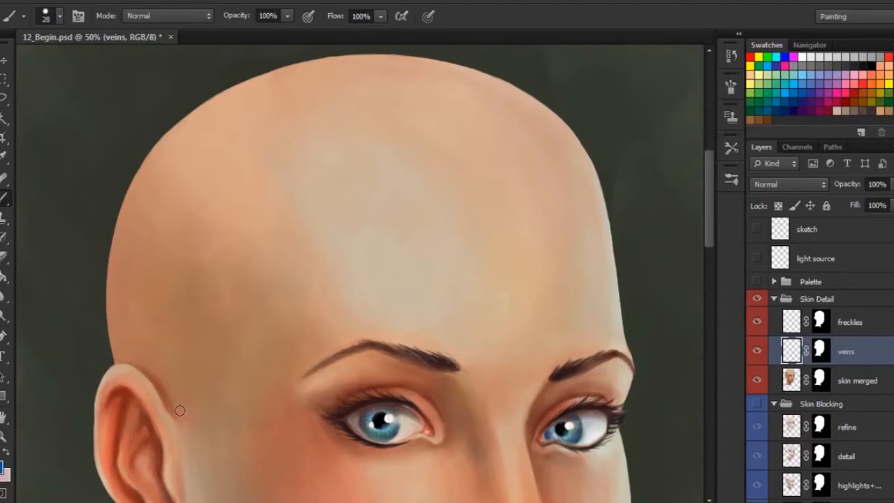
click(731, 87)
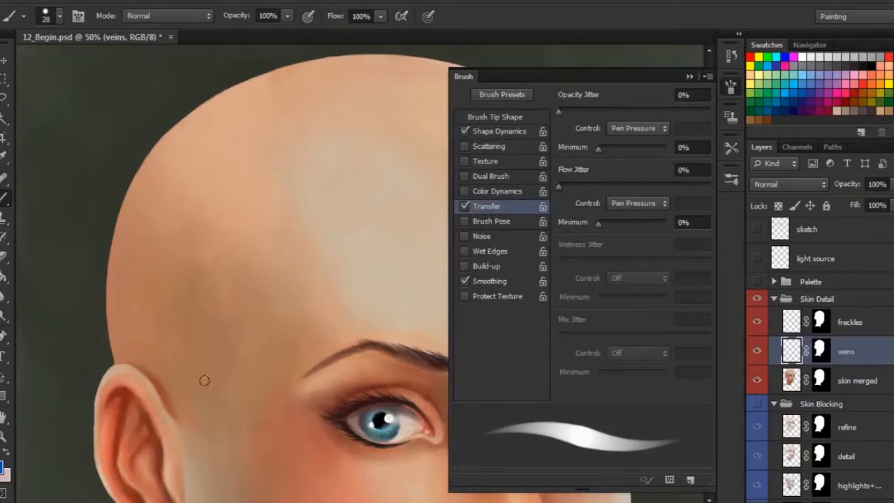
click(729, 82)
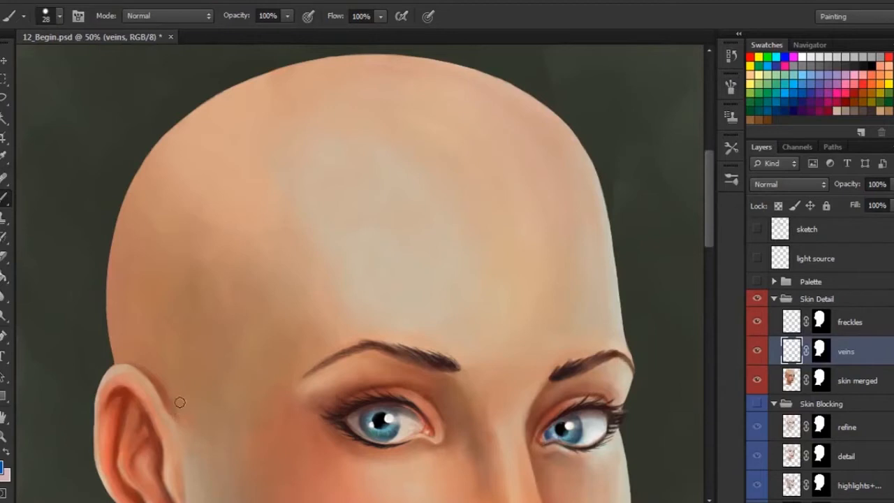
On the veins layer, paint thin blue veins rising from above the ear, with a wavy branch across the temple.
drag(180, 402, 162, 323)
mouse_move(136, 258)
mouse_down()
mouse_move(169, 343)
mouse_move(179, 409)
mouse_up()
drag(169, 353, 123, 316)
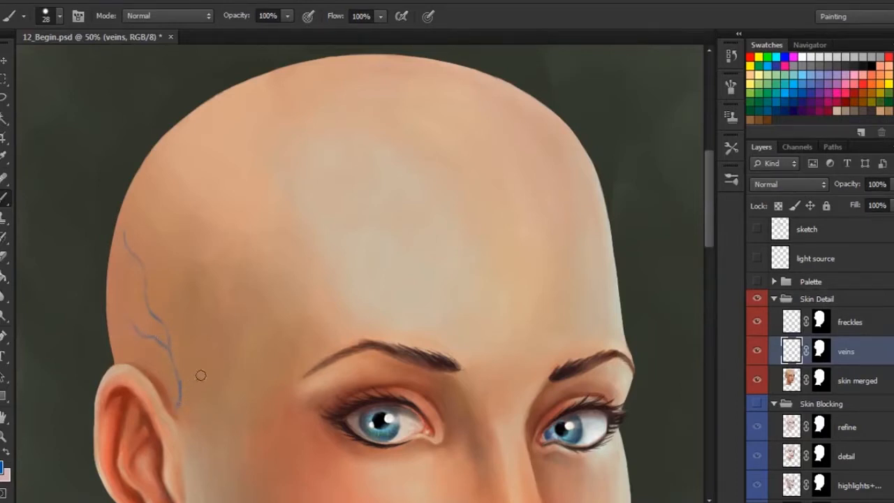
drag(179, 381, 220, 321)
mouse_move(239, 339)
mouse_down()
mouse_move(257, 302)
mouse_move(269, 299)
mouse_up()
mouse_move(295, 290)
mouse_down()
mouse_move(280, 309)
mouse_move(270, 306)
mouse_up()
mouse_move(242, 338)
mouse_down()
mouse_move(218, 322)
mouse_move(204, 354)
mouse_move(188, 291)
mouse_move(155, 309)
mouse_move(172, 366)
mouse_up()
Extend the rear vein up the side of the head to the crown with a forked end, and lengthen the temple branch's tip.
mouse_move(129, 243)
mouse_down()
mouse_move(159, 169)
mouse_move(132, 252)
mouse_move(199, 140)
mouse_move(162, 165)
mouse_move(212, 115)
mouse_up()
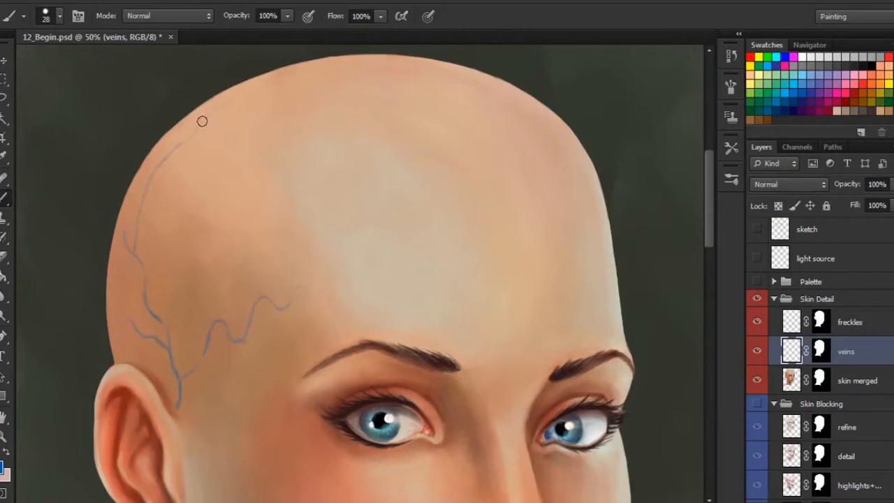
mouse_move(202, 119)
mouse_down()
mouse_move(228, 118)
mouse_move(267, 96)
mouse_up()
drag(209, 119, 265, 94)
drag(296, 290, 306, 283)
Paint another vein up the temple and across the forehead, adding small broken branches toward the top of the head.
drag(170, 313, 181, 240)
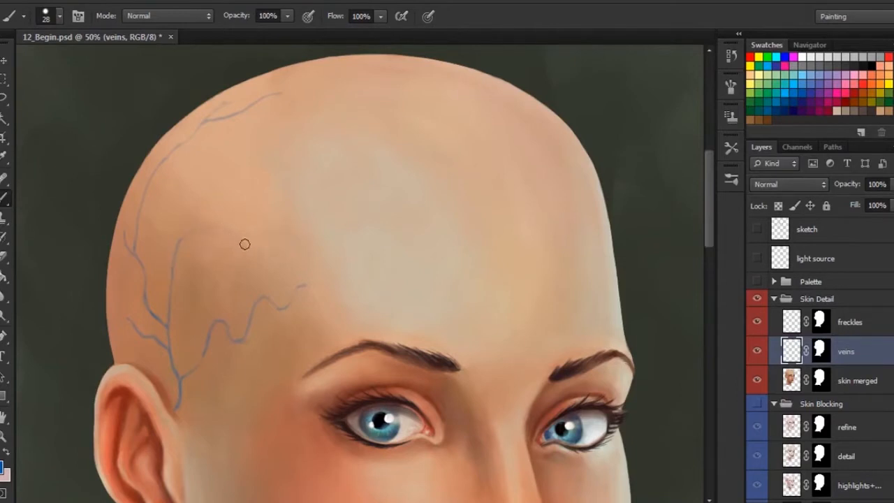
mouse_move(179, 237)
mouse_down()
mouse_move(286, 251)
mouse_move(351, 237)
mouse_move(373, 255)
mouse_up()
drag(320, 240, 300, 246)
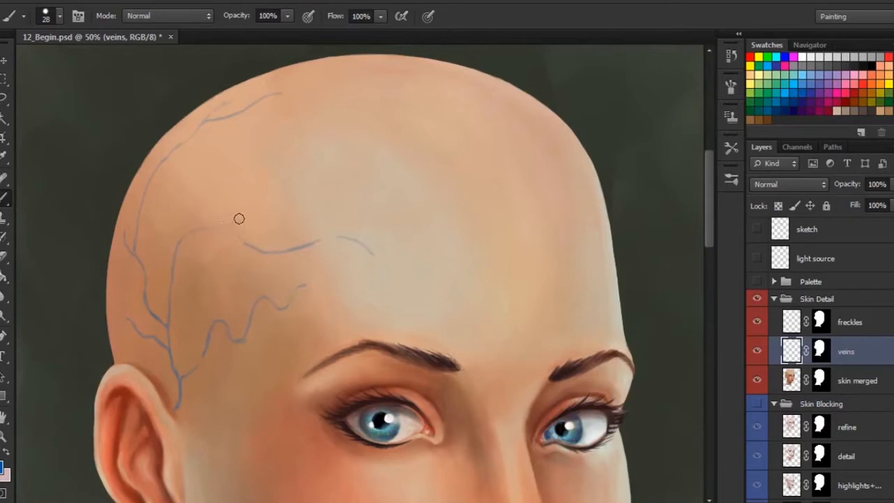
drag(247, 213, 258, 204)
drag(289, 165, 339, 152)
mouse_move(171, 155)
mouse_down()
mouse_move(196, 147)
mouse_move(218, 168)
mouse_move(247, 147)
mouse_move(258, 155)
mouse_up()
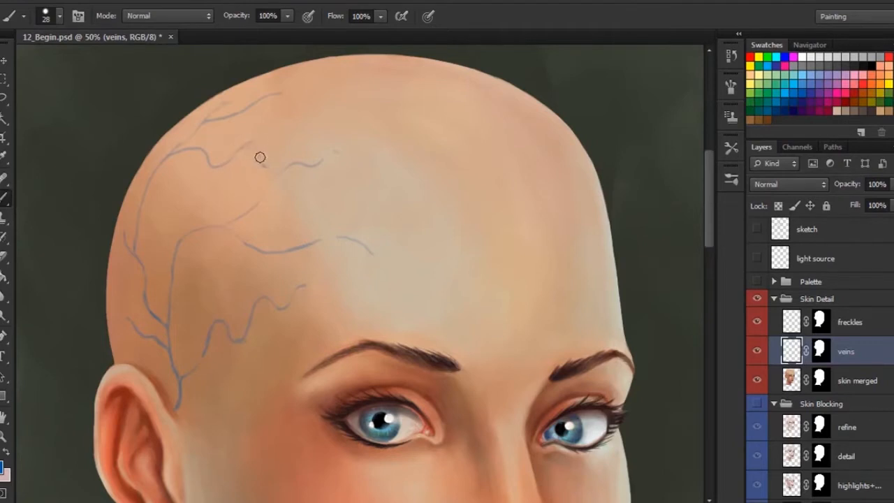
Strengthen the junctions and main stems of the veins above the ear and on the temple with darker strokes.
drag(263, 167, 259, 155)
drag(135, 248, 149, 179)
drag(169, 328, 172, 288)
drag(183, 378, 276, 299)
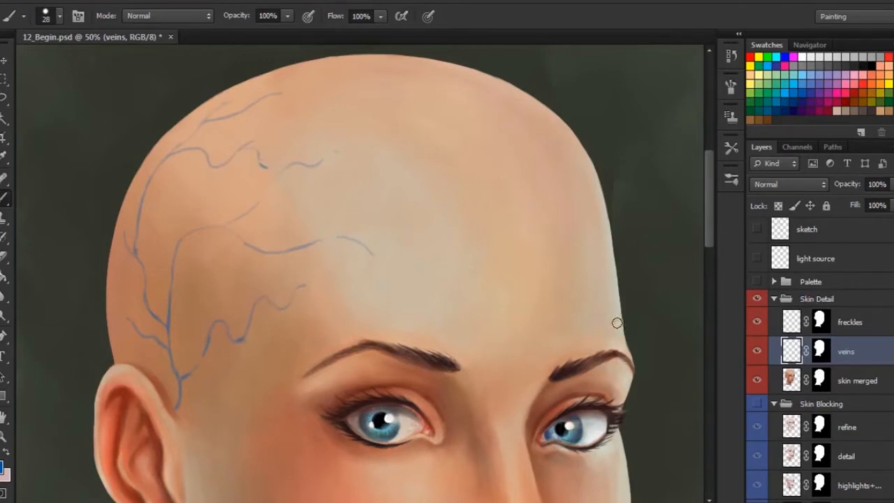
Paint branching blue veins on the far side of the forehead, from above the far eyebrow up to the crown.
mouse_move(620, 320)
mouse_down()
mouse_move(613, 303)
mouse_move(583, 296)
mouse_move(573, 280)
mouse_move(549, 301)
mouse_move(535, 281)
mouse_move(559, 298)
mouse_move(577, 281)
mouse_move(594, 305)
mouse_move(611, 298)
mouse_move(618, 313)
mouse_up()
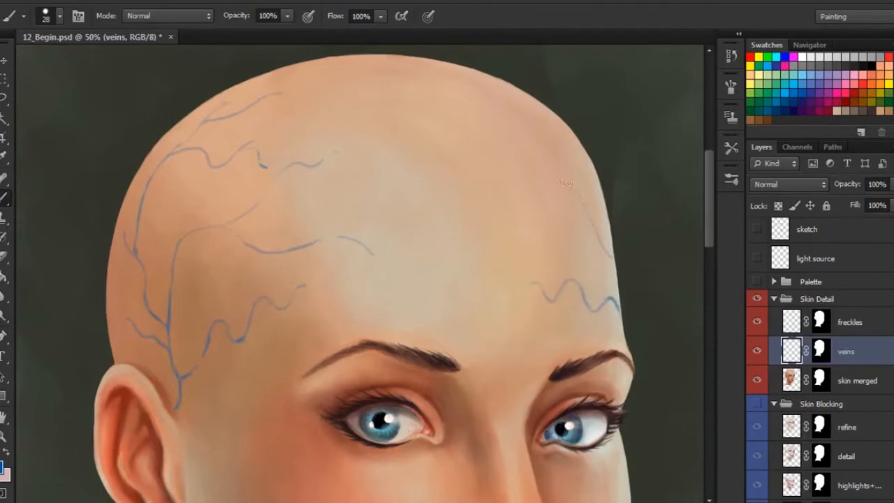
mouse_move(569, 181)
mouse_down()
mouse_move(532, 179)
mouse_move(510, 222)
mouse_up()
drag(562, 179, 612, 251)
mouse_move(519, 185)
mouse_down()
mouse_move(489, 171)
mouse_move(440, 171)
mouse_up()
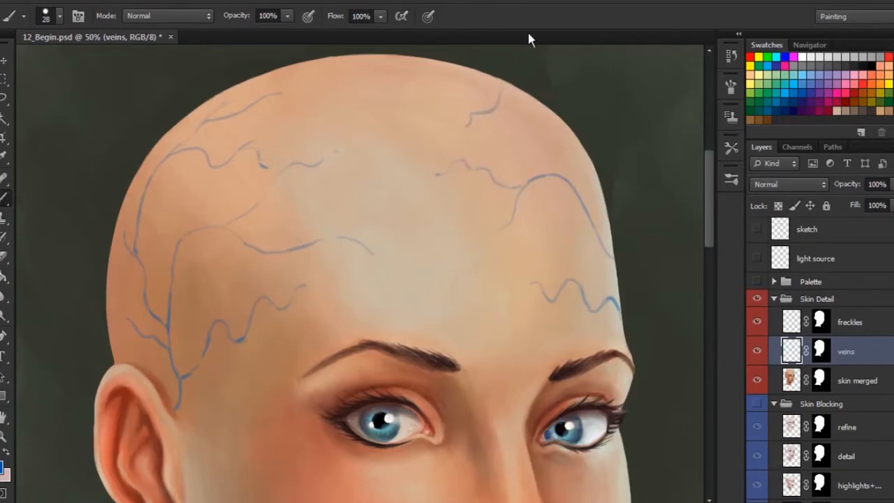
drag(487, 113, 459, 130)
drag(498, 85, 431, 89)
Lower the veins layer's opacity to 40%.
key(ctrl+minus)
key(ctrl+minus)
key(ctrl+minus)
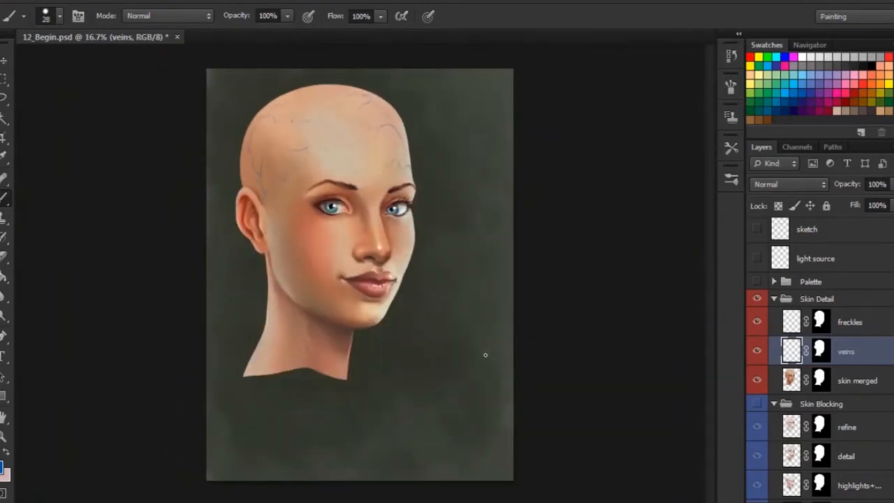
key(ctrl+plus)
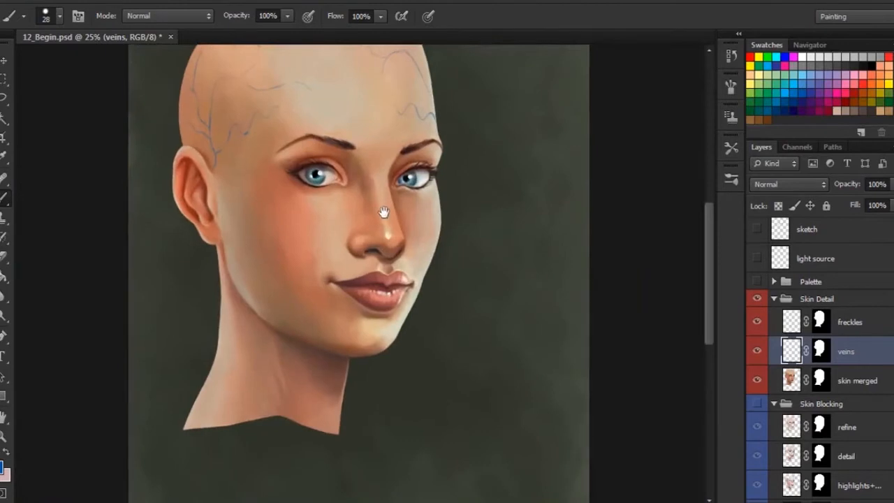
drag(385, 201, 392, 292)
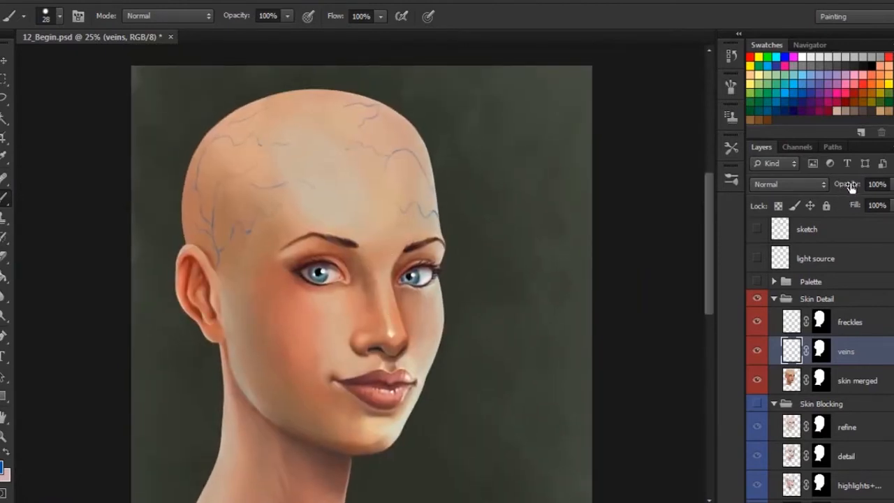
drag(847, 186, 823, 186)
mouse_move(846, 186)
mouse_down()
mouse_move(837, 187)
mouse_move(846, 189)
mouse_up()
drag(411, 340, 404, 303)
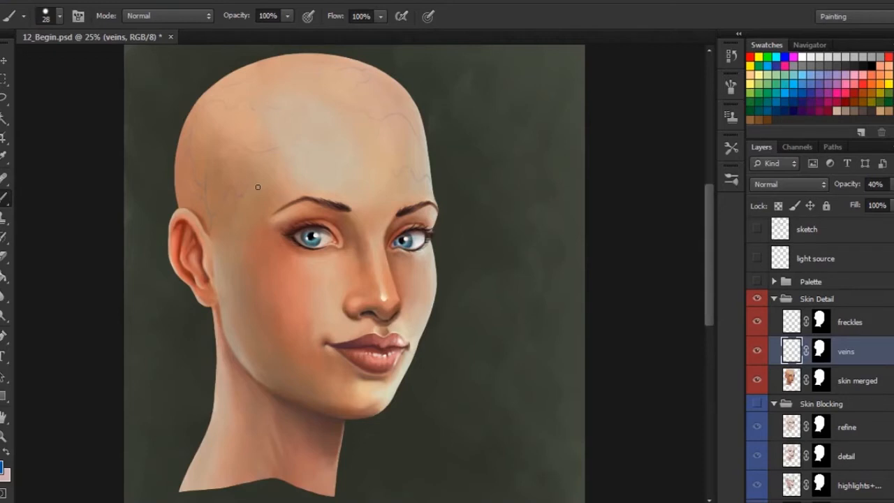
Soften the painted veins with a Gaussian Blur, adjusting the radius until they blend into the skin.
click(221, 2)
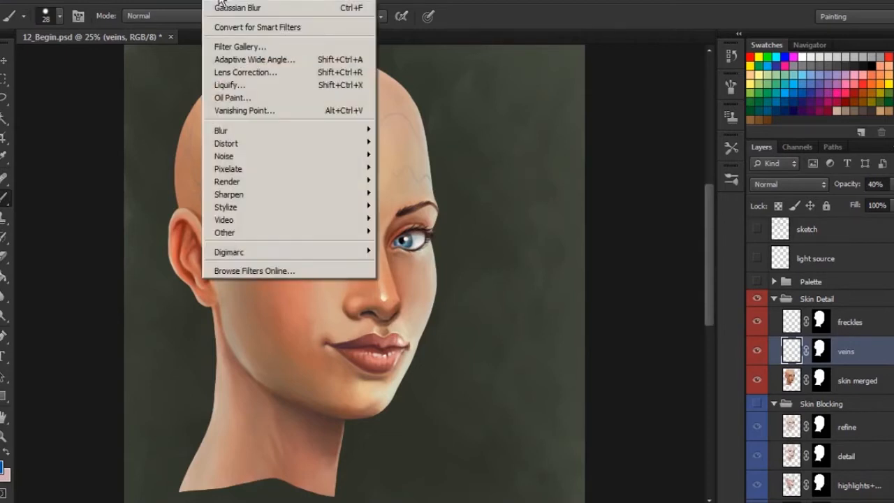
mouse_move(236, 130)
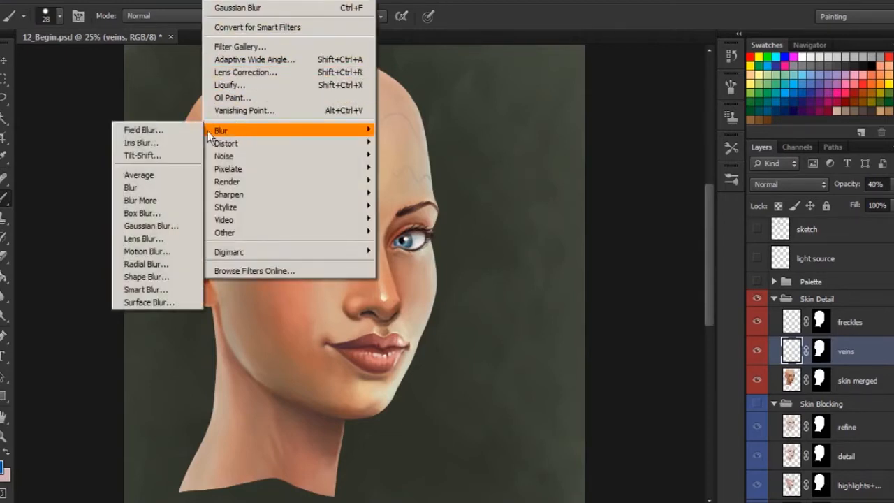
click(172, 225)
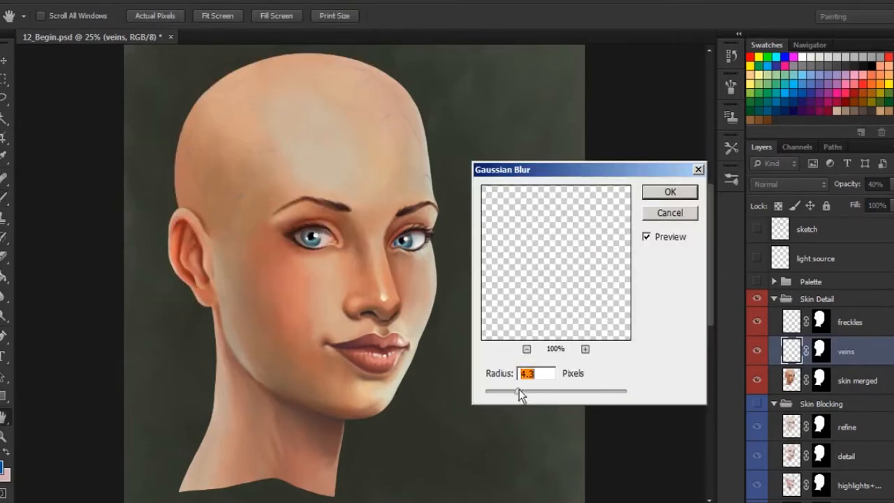
drag(519, 394, 523, 392)
drag(527, 395, 534, 396)
click(530, 393)
drag(529, 394, 533, 396)
click(670, 193)
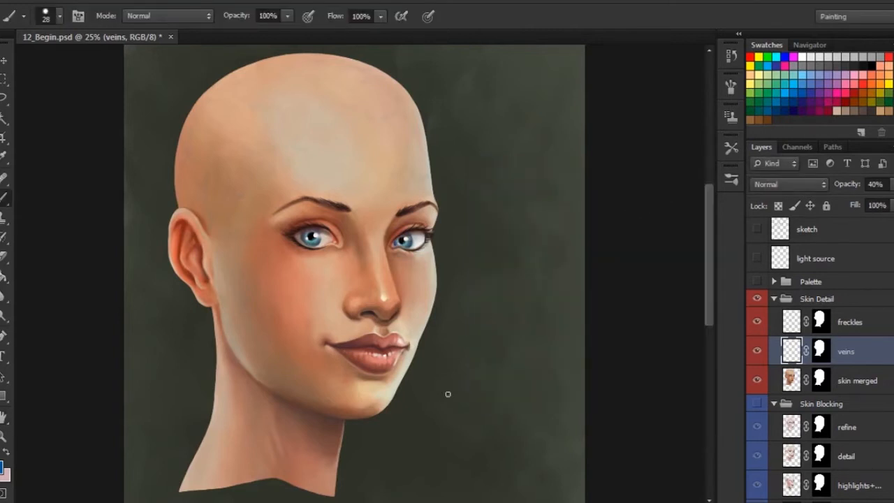
Toggle the veins layer's visibility to compare the portrait with and without the blurred veins.
key(ctrl+minus)
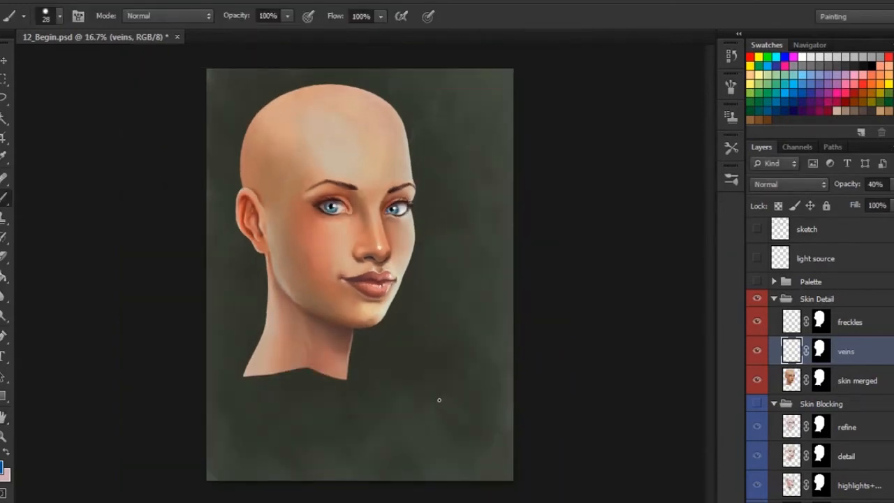
key(ctrl+plus)
key(ctrl+minus)
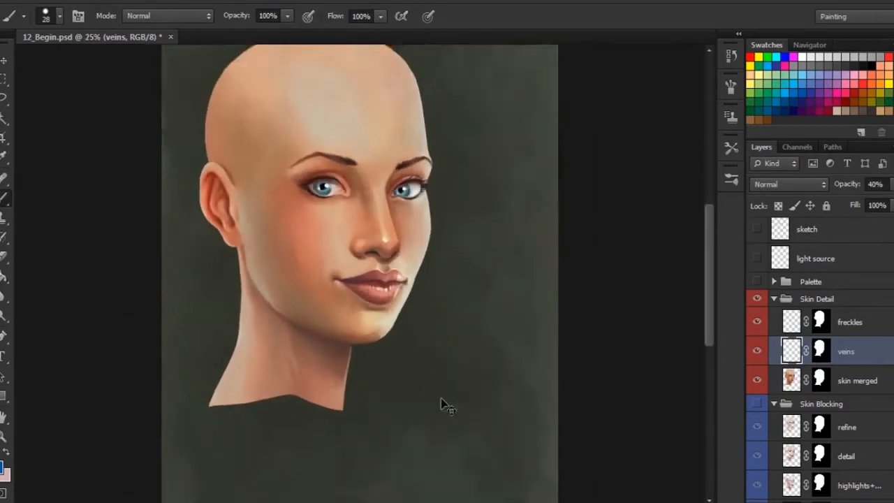
click(758, 353)
click(758, 353)
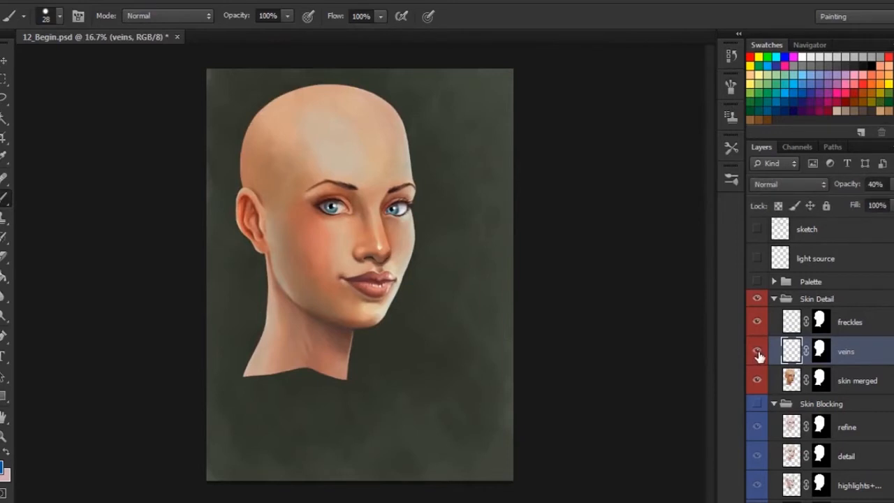
click(758, 354)
click(759, 353)
On the freckles layer, set the brush size to 10 px and sample a reddish brown from the far eye's inner corner.
click(854, 327)
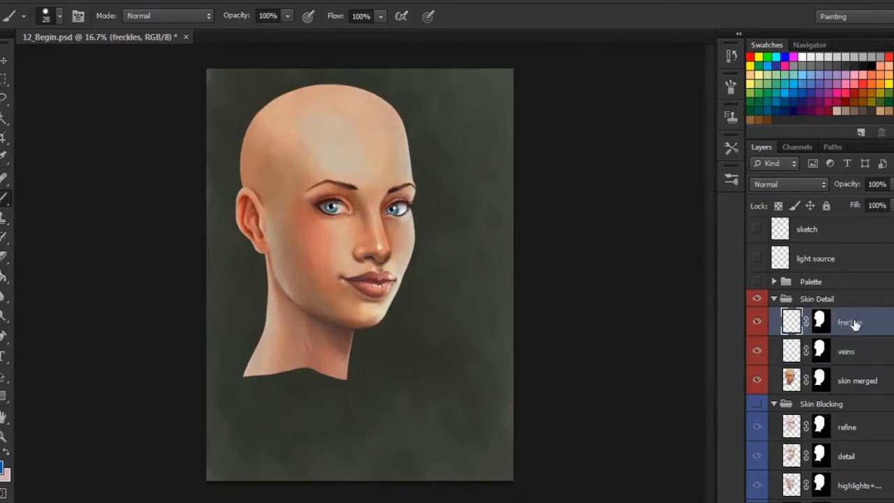
key(ctrl+plus)
key(ctrl+plus)
key(ctrl+plus)
key(ctrl+plus)
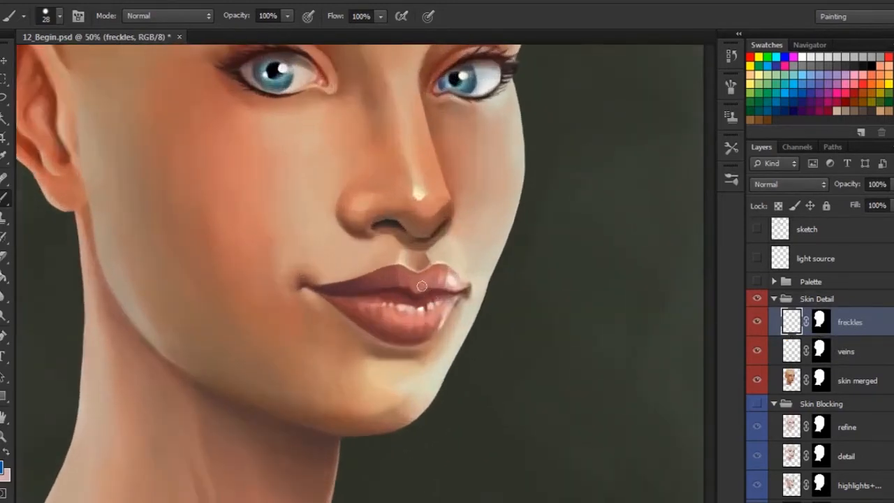
drag(427, 225, 436, 383)
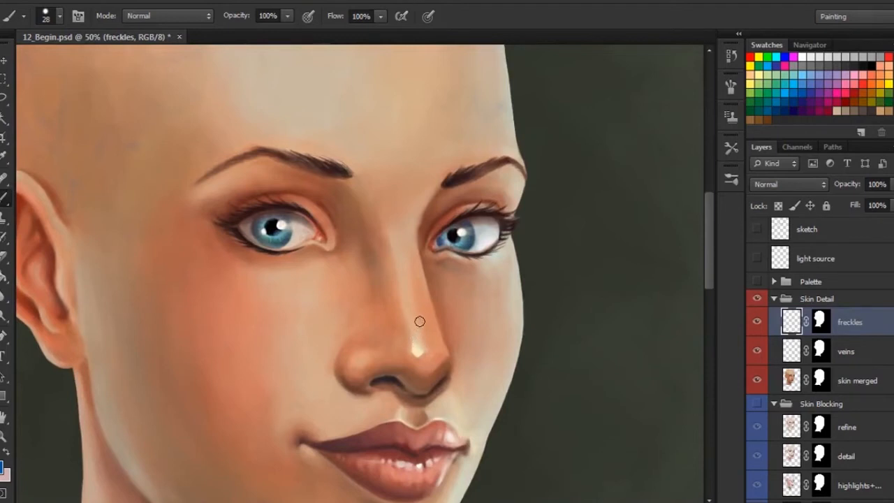
right_click(420, 320)
drag(452, 354, 449, 354)
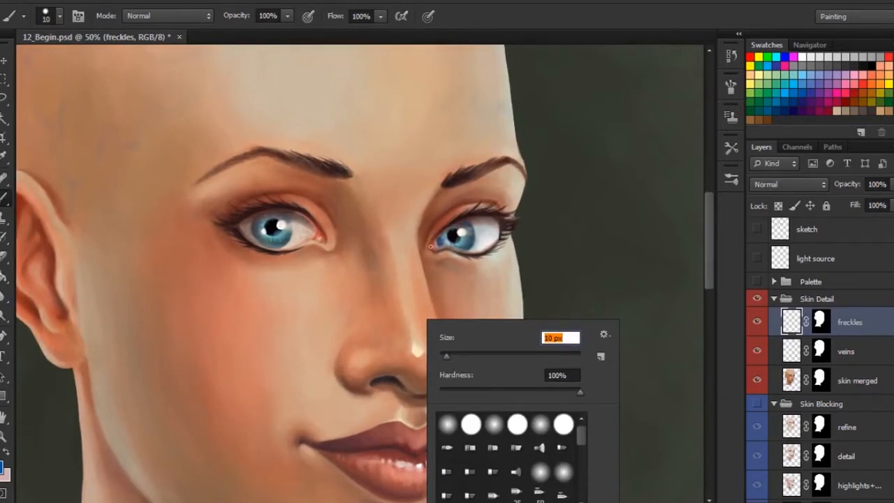
alt+click(427, 236)
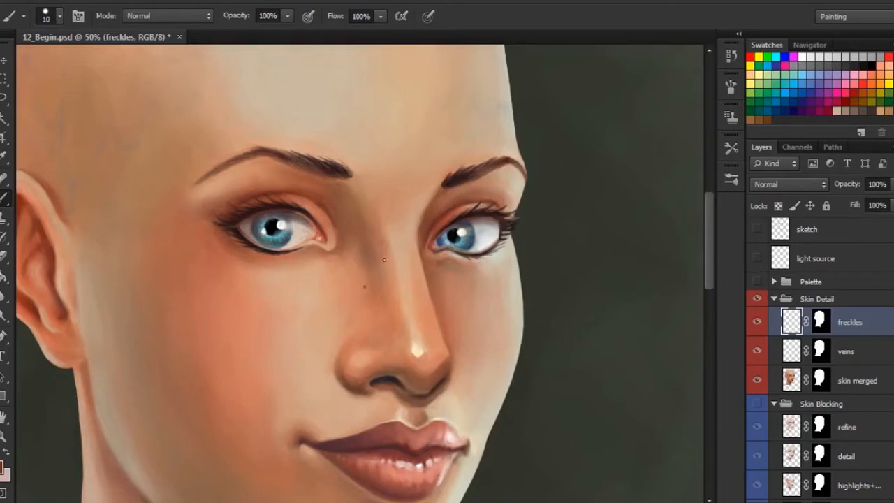
Dab small reddish-brown freckles across the nose and over both cheeks on the freckles layer.
click(348, 342)
click(379, 319)
click(328, 275)
click(277, 299)
click(211, 353)
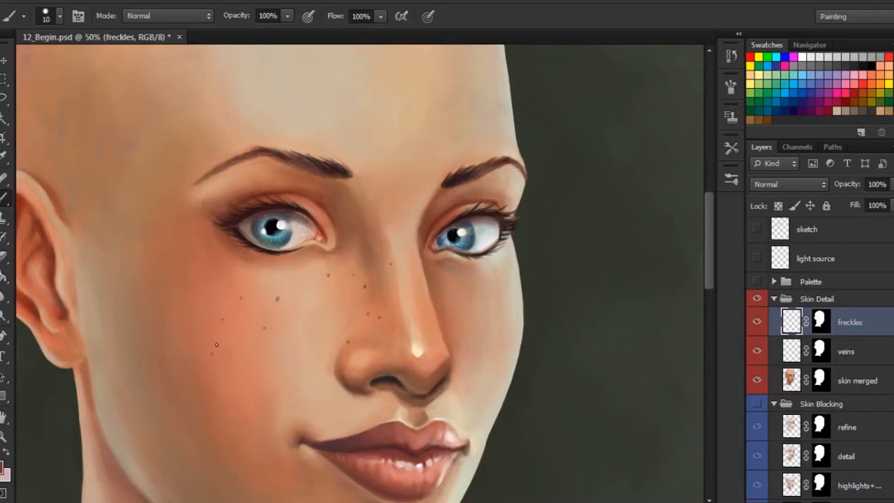
click(167, 312)
click(176, 376)
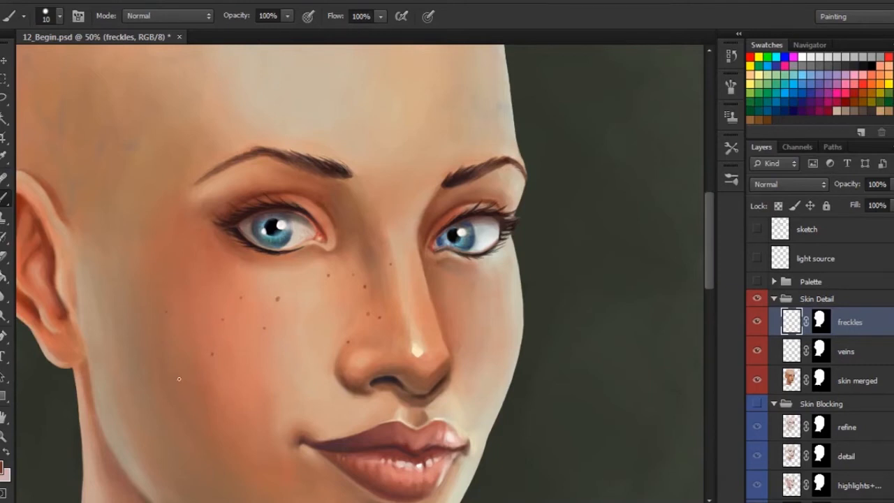
click(238, 405)
click(494, 364)
click(358, 319)
Sample a skin tone beside the near eye's inner corner and dab a few freckles on the forehead and neck.
alt+click(334, 209)
drag(432, 178, 446, 272)
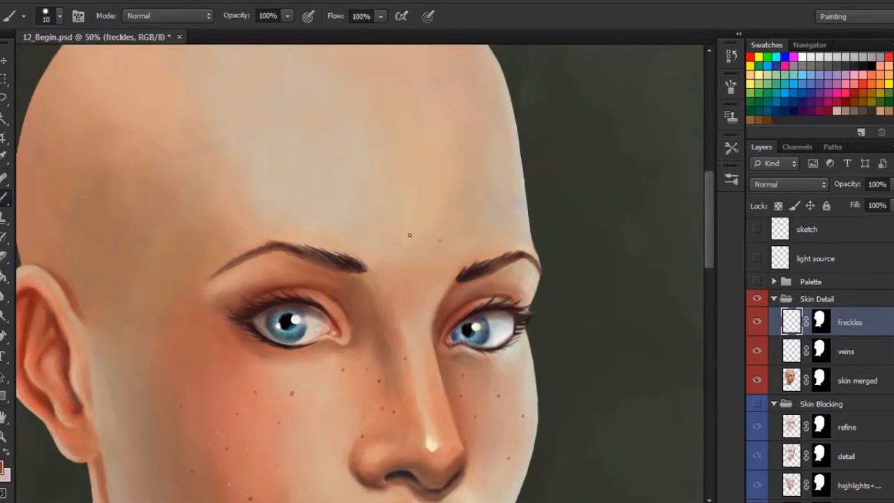
click(410, 233)
click(395, 181)
drag(373, 394, 485, 134)
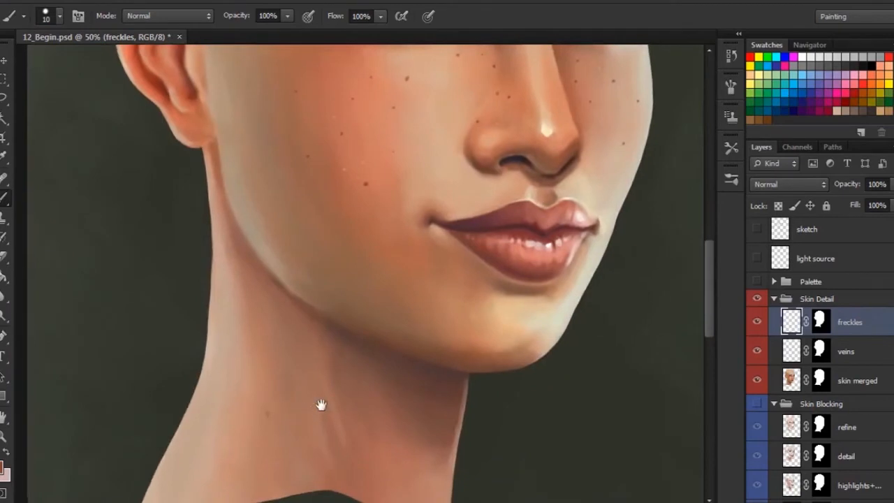
drag(319, 408, 359, 351)
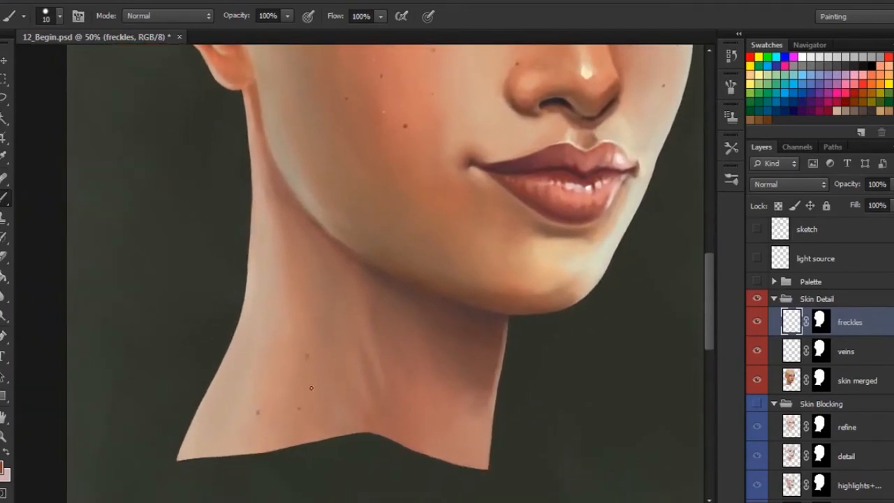
drag(457, 318, 384, 475)
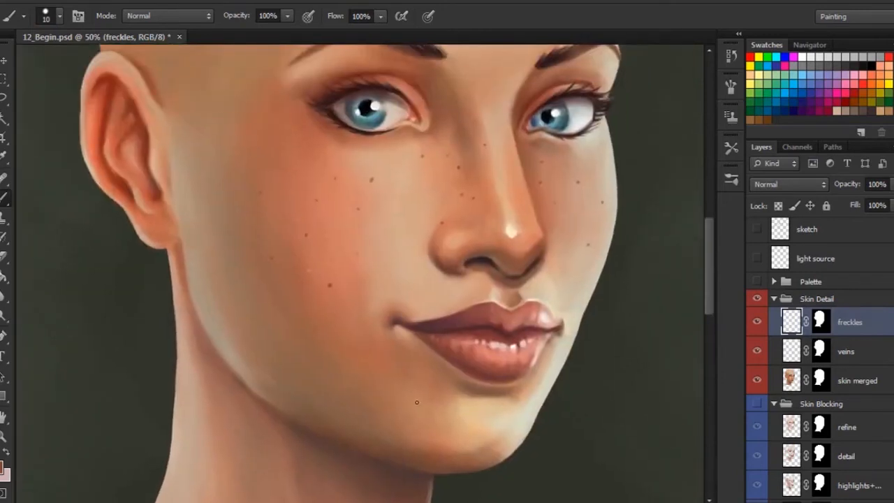
Lower the freckles layer's opacity to 58% and try the Overlay blending mode on it.
key(ctrl+minus)
key(ctrl+minus)
drag(448, 332, 447, 365)
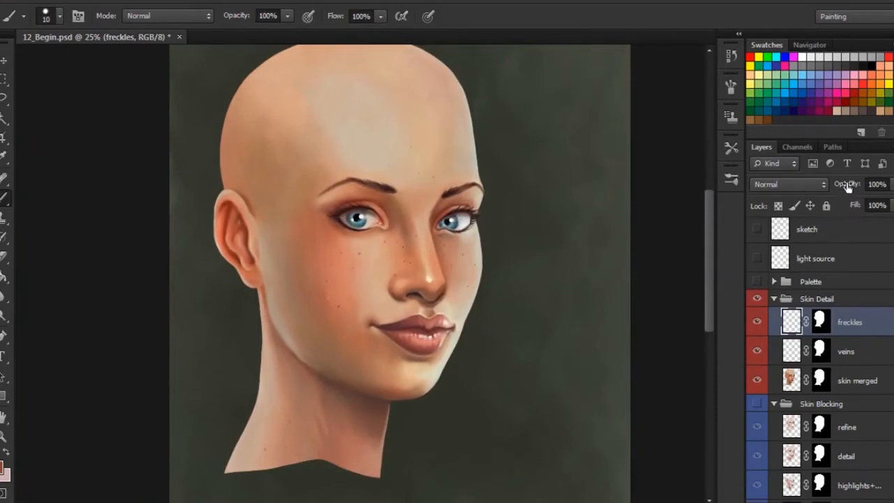
drag(846, 193, 847, 191)
key(ctrl+plus)
click(825, 185)
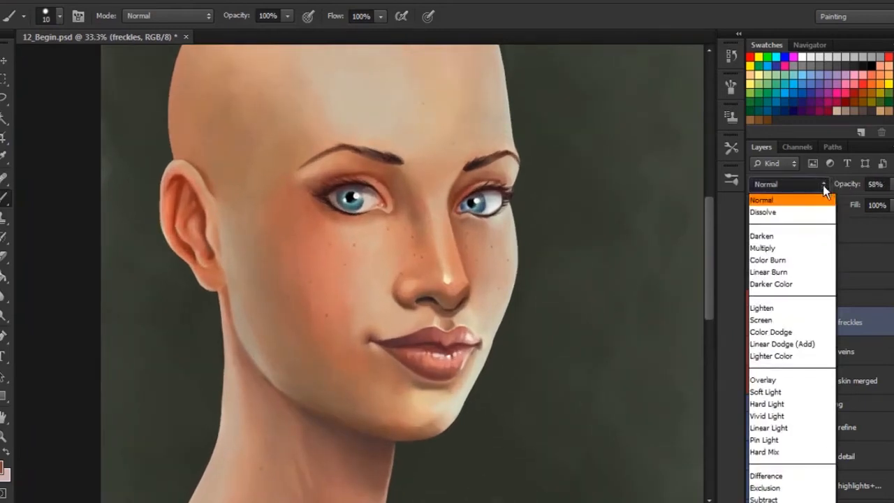
click(792, 382)
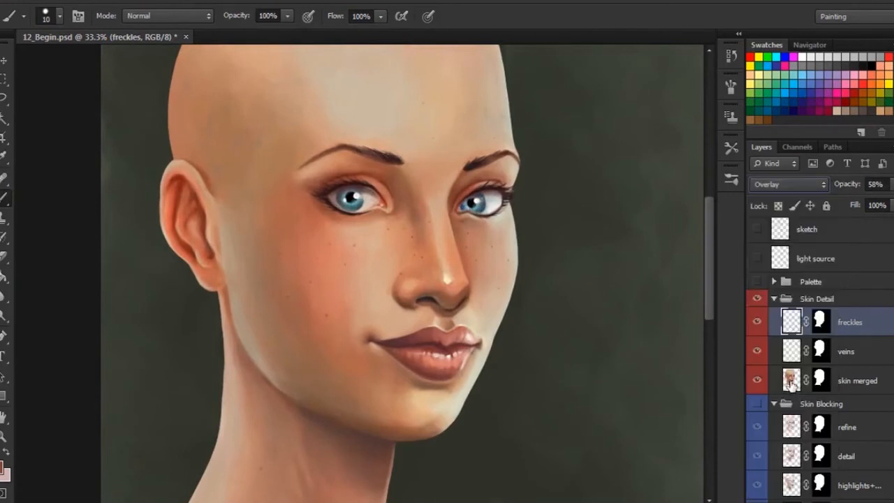
Try Soft Light on the freckles layer with its opacity raised to 94%.
click(806, 183)
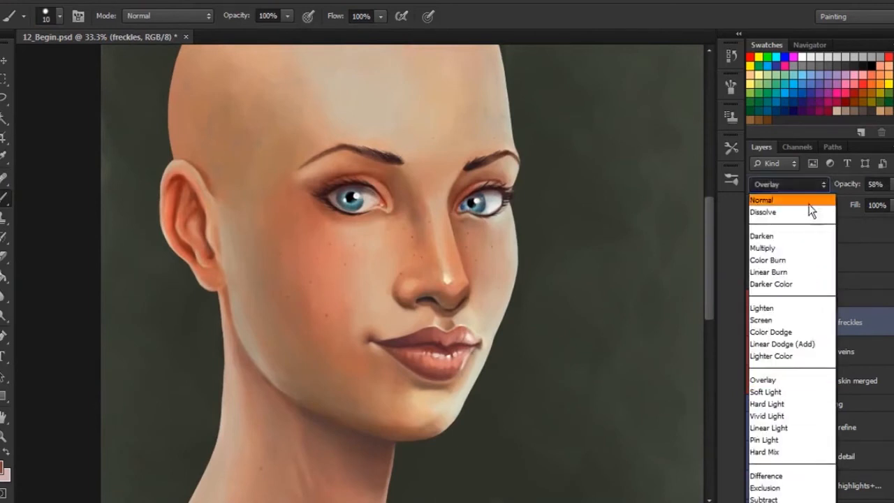
click(792, 392)
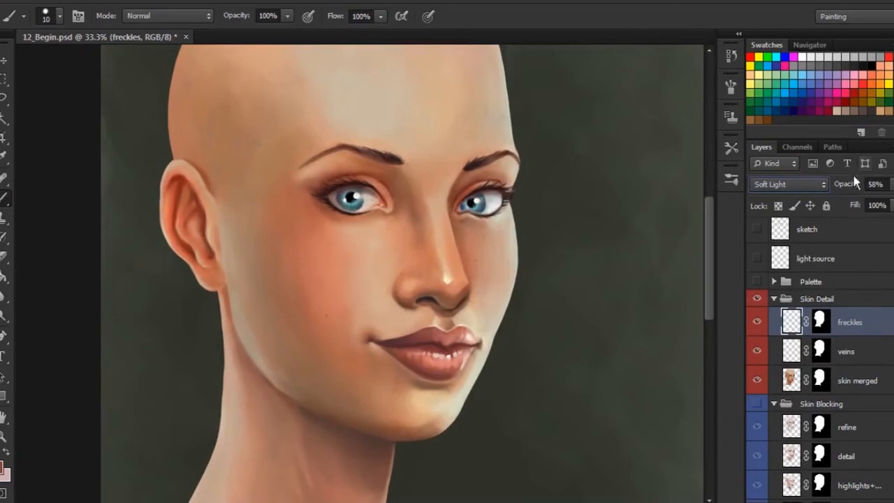
drag(852, 187, 854, 186)
Switch the freckles layer back to Overlay and reduce its opacity to 59%.
click(789, 184)
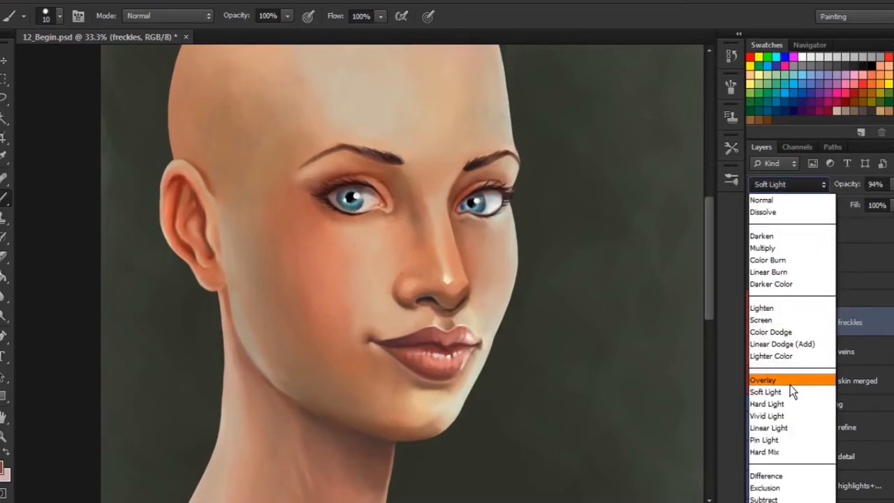
click(790, 383)
drag(856, 184, 845, 188)
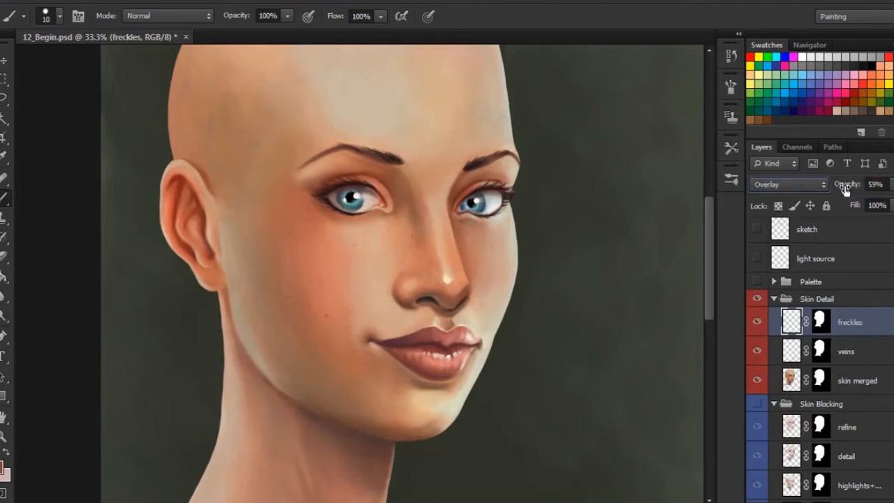
Set the freckles layer's blending mode to Soft Light and its opacity to 94%.
click(821, 185)
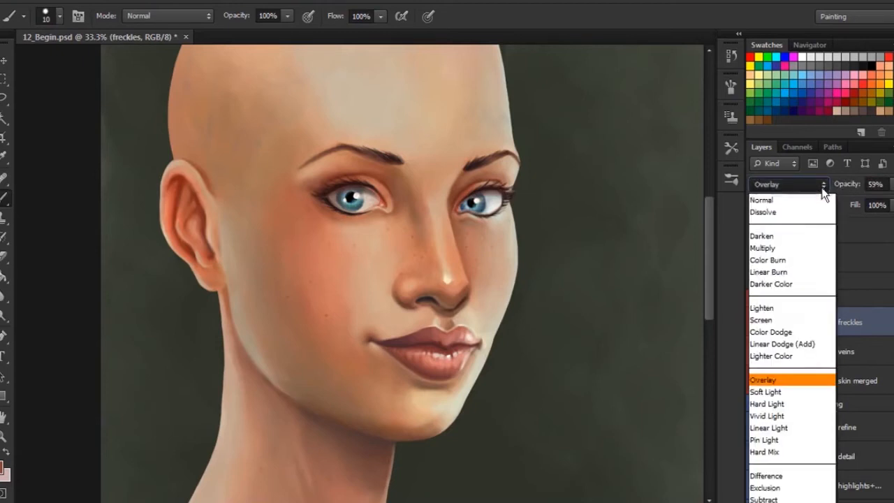
click(794, 392)
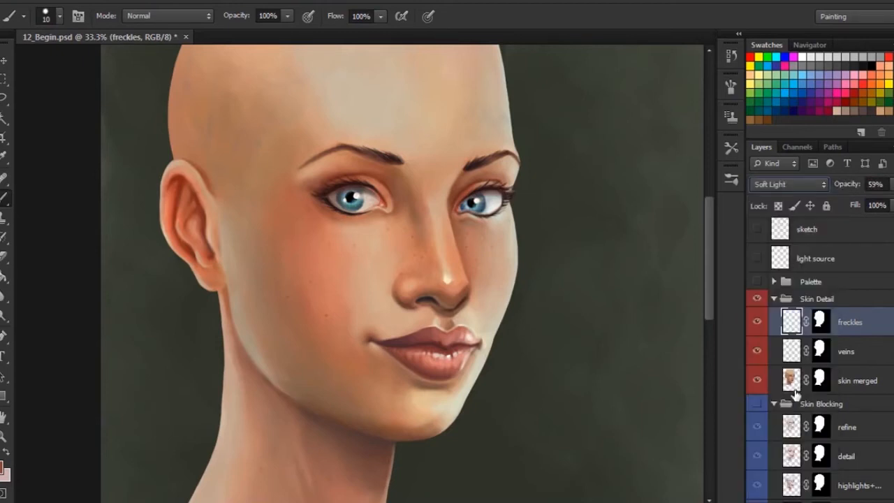
click(853, 186)
drag(853, 186, 842, 190)
Add a new empty layer above the freckles layer in the Skin Detail group.
key(ctrl+minus)
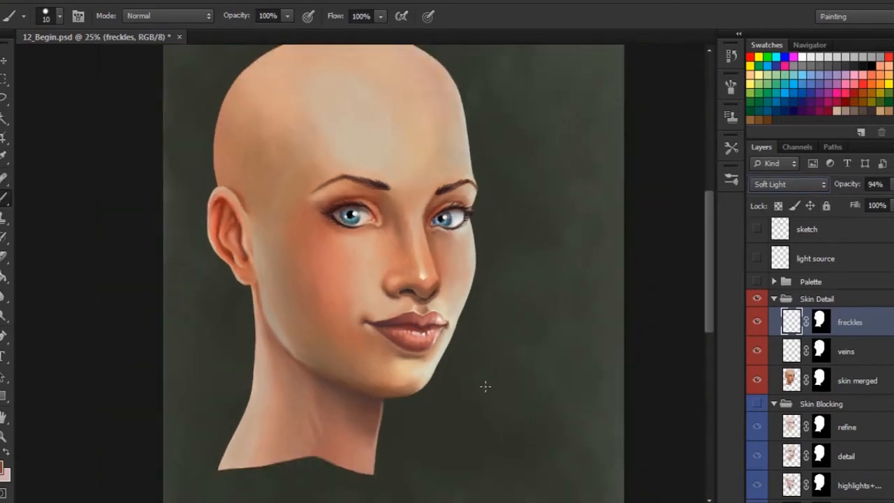
key(ctrl+minus)
key(ctrl+plus)
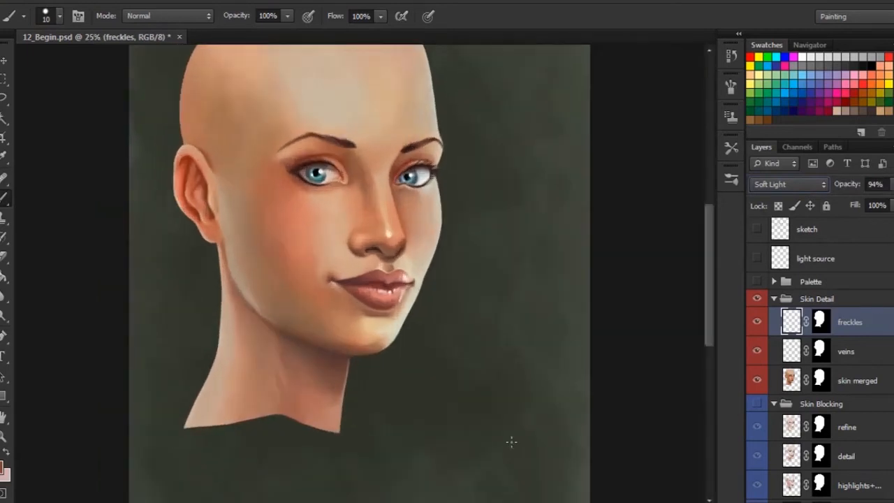
scroll(709, 327, up, 3)
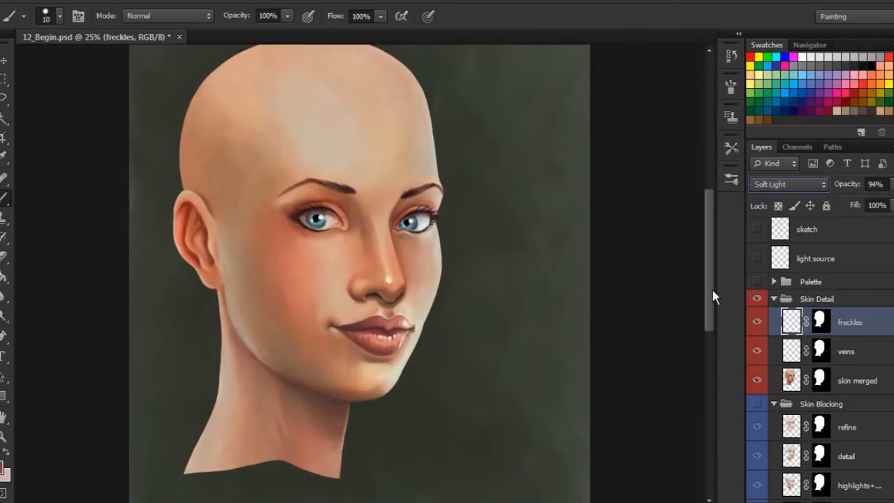
key(ctrl+minus)
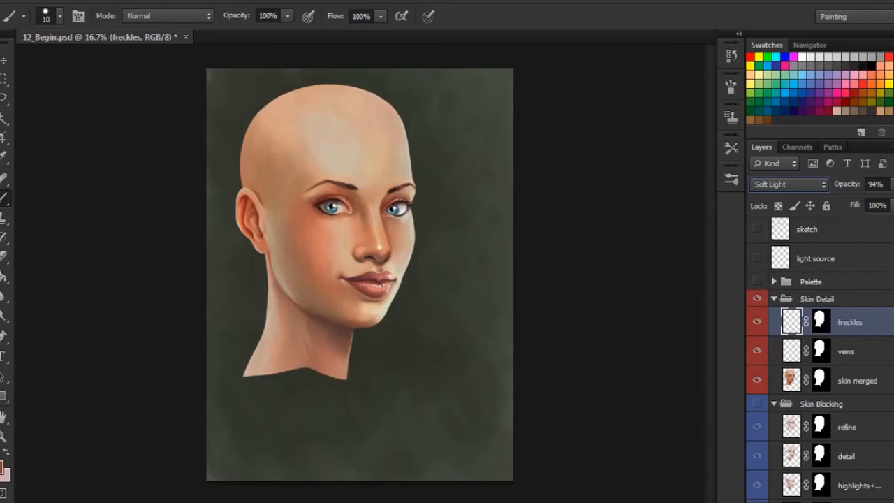
click(861, 502)
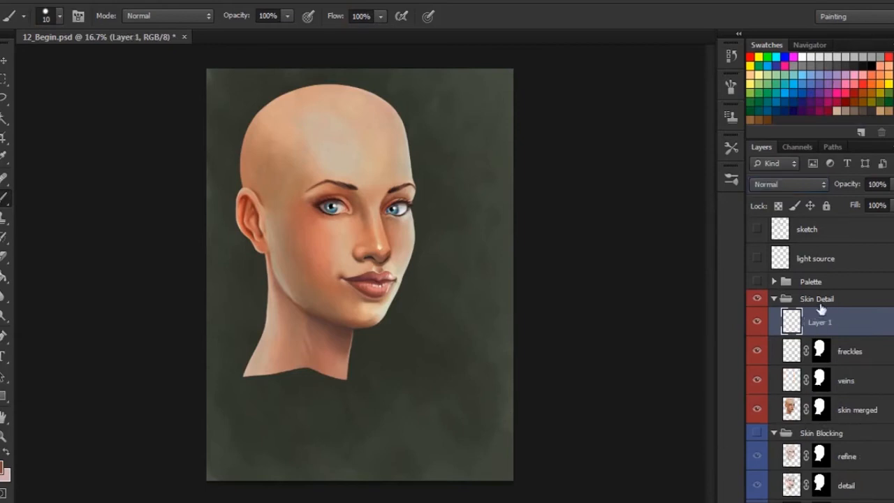
Toggle the BG layer's visibility to compare the portrait against the painted and the plain white background.
scroll(820, 360, down, 7)
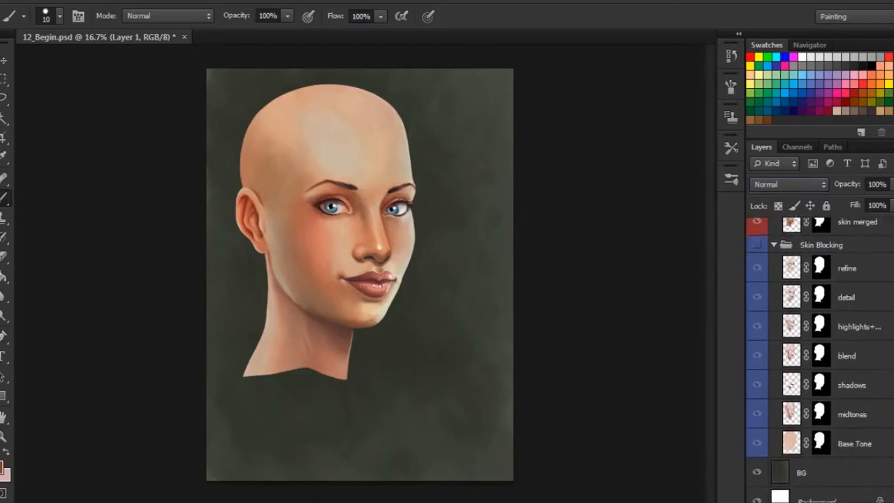
click(852, 466)
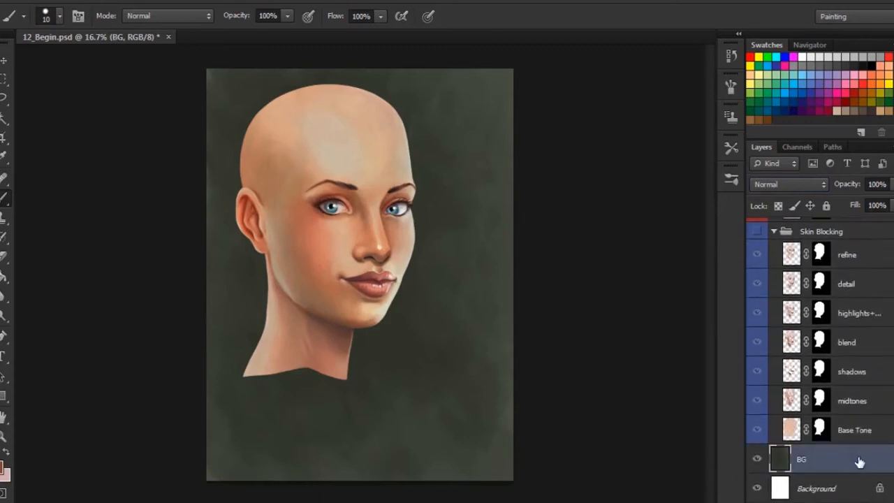
click(757, 460)
click(757, 461)
click(757, 461)
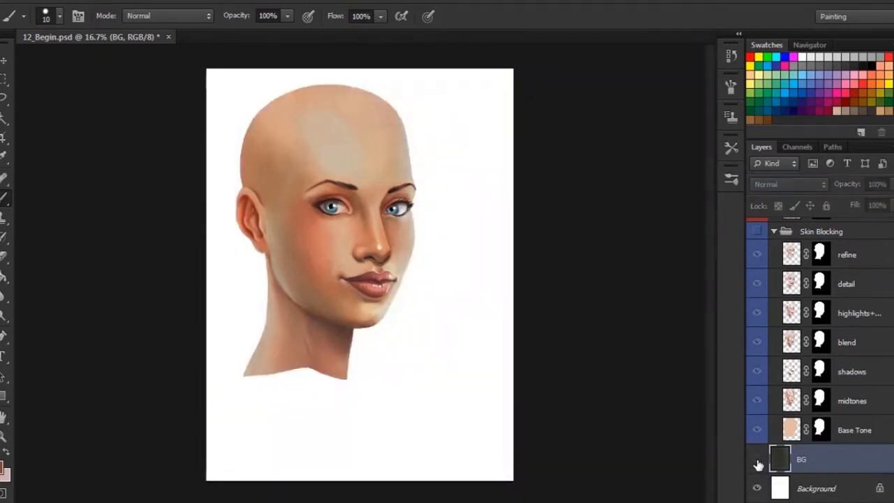
click(757, 461)
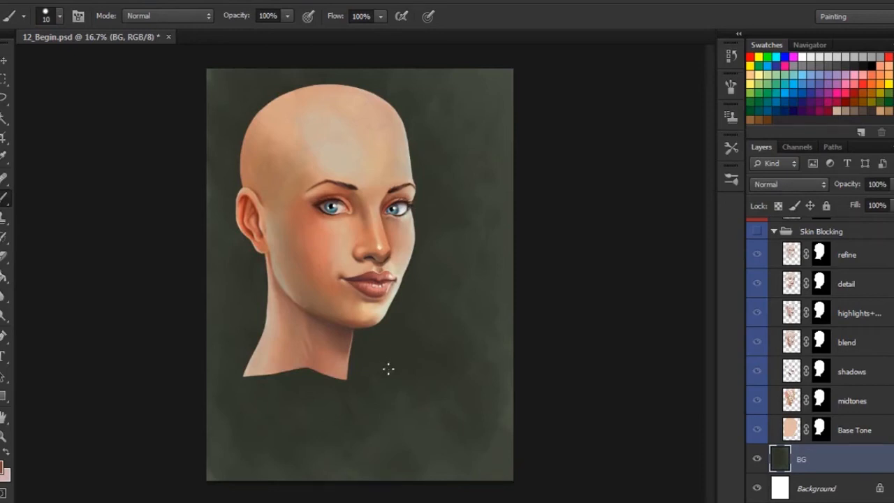
Sample the greenish grey near the painted background's lower-right corner and fill the new layer above freckles with it.
alt+click(509, 452)
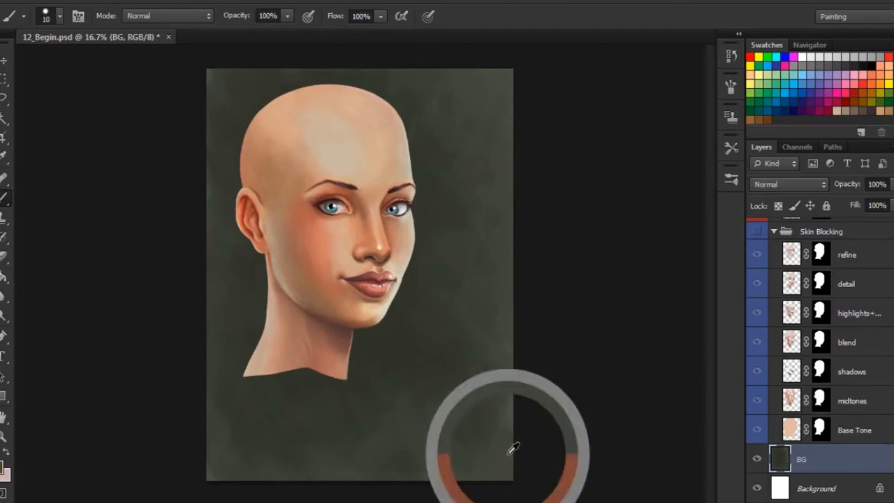
mouse_move(509, 451)
mouse_down()
mouse_move(510, 460)
mouse_move(506, 449)
mouse_up()
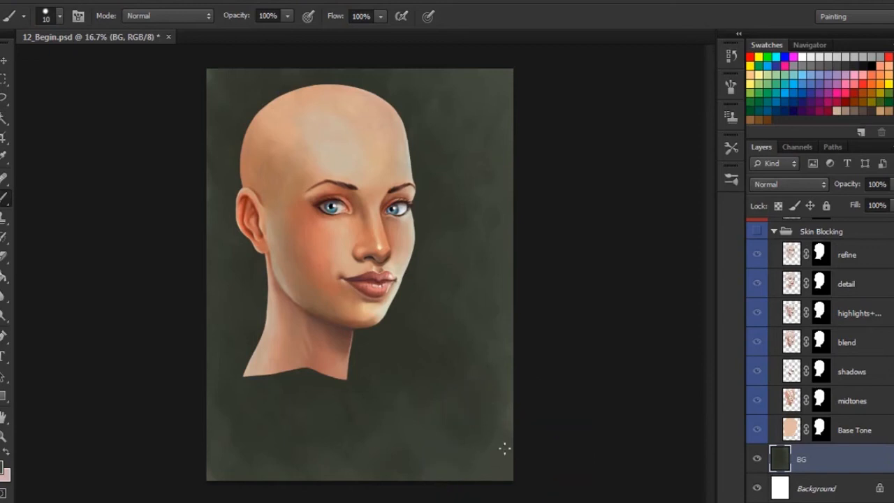
scroll(891, 252, up, 8)
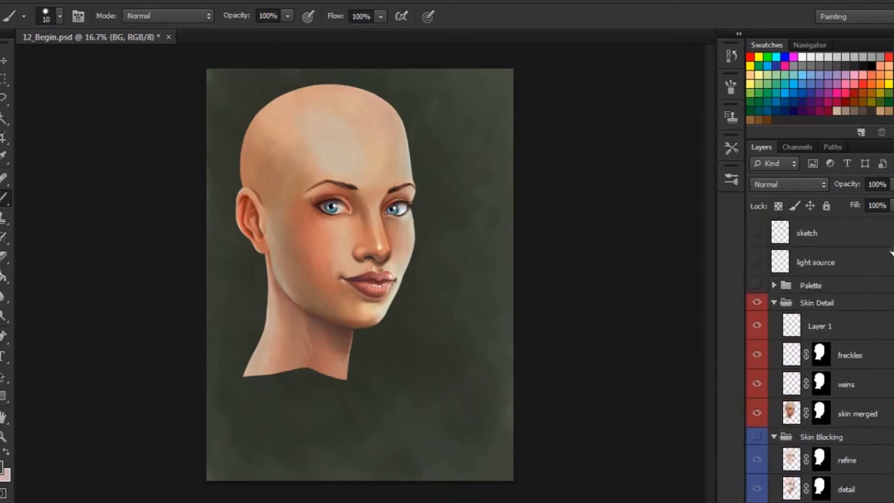
click(824, 328)
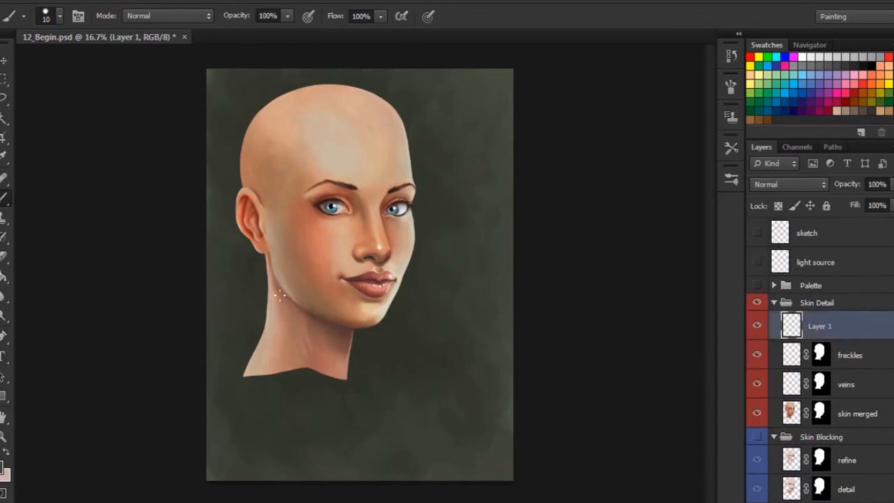
click(4, 277)
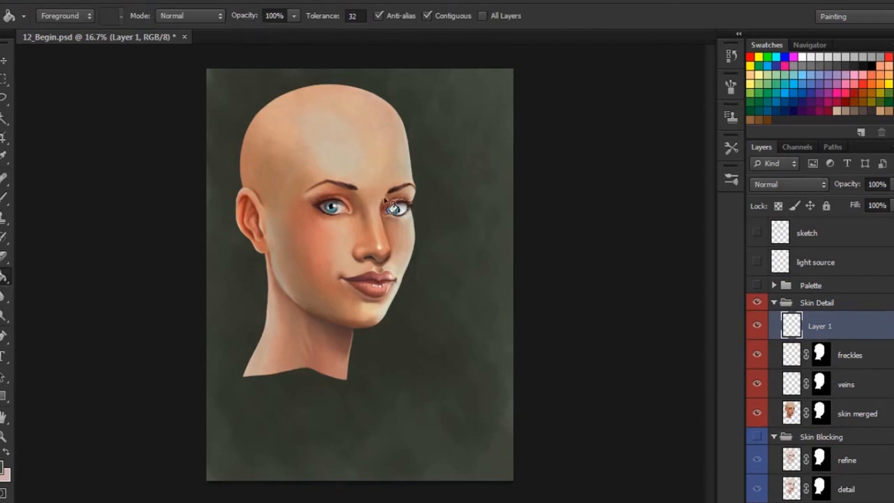
click(438, 252)
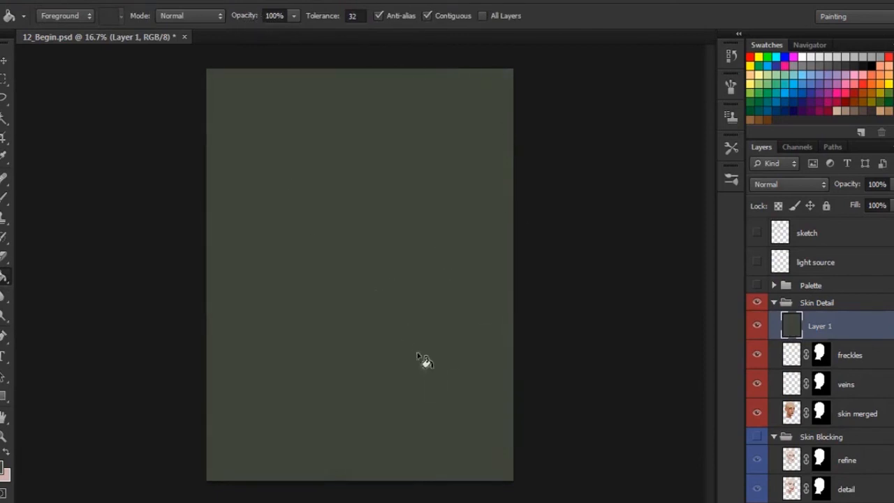
Copy the head-shaped layer mask from the freckles layer onto the green-filled layer.
click(823, 358)
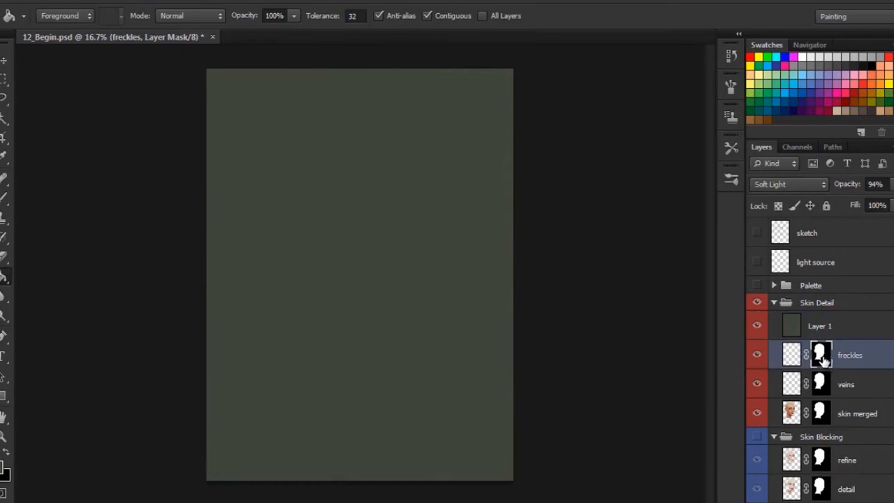
drag(823, 356, 826, 326)
click(824, 327)
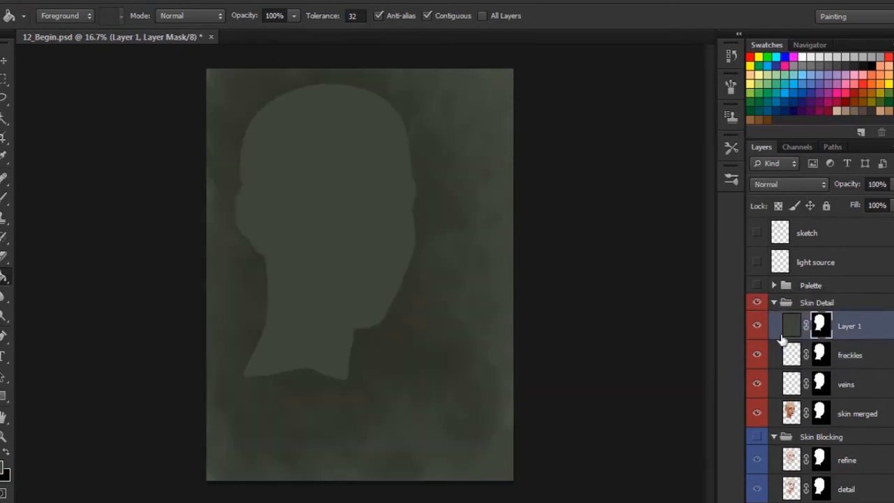
Set the blend mode of the green-filled layer above freckles to Soft Light.
click(790, 331)
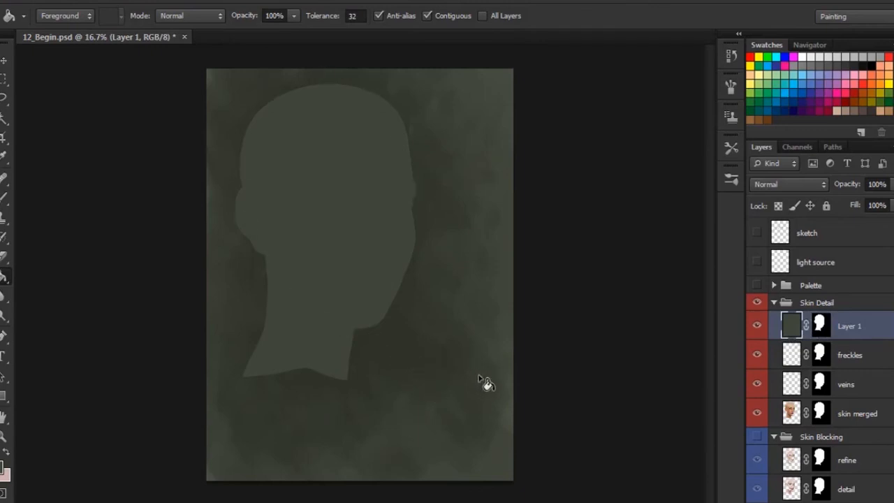
click(818, 186)
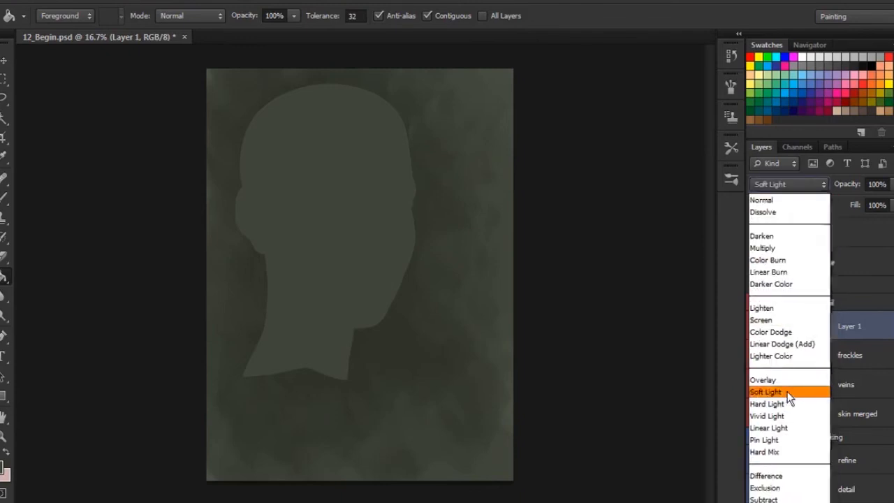
click(791, 393)
Try the Overlay and Hard Light blend modes on the green-filled layer.
click(825, 185)
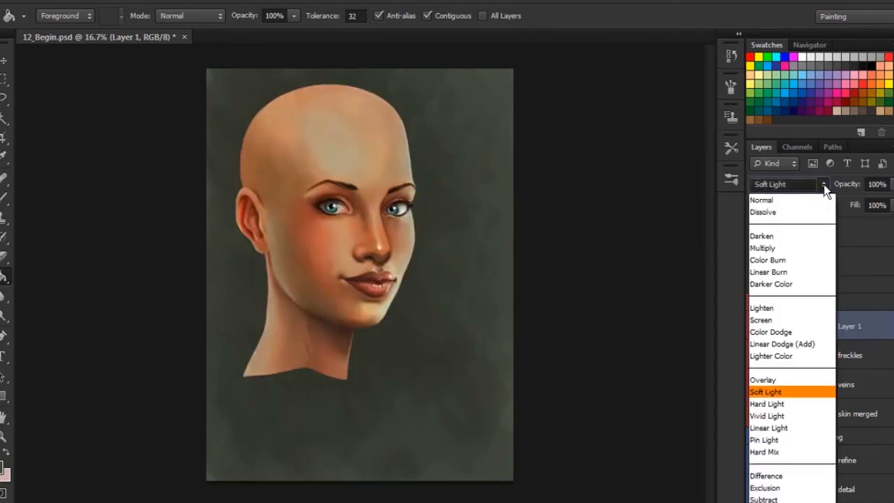
click(792, 380)
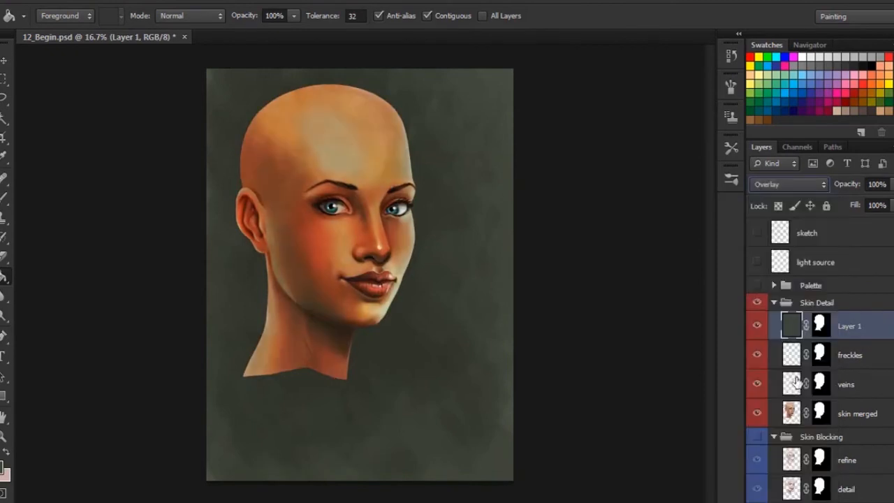
click(822, 184)
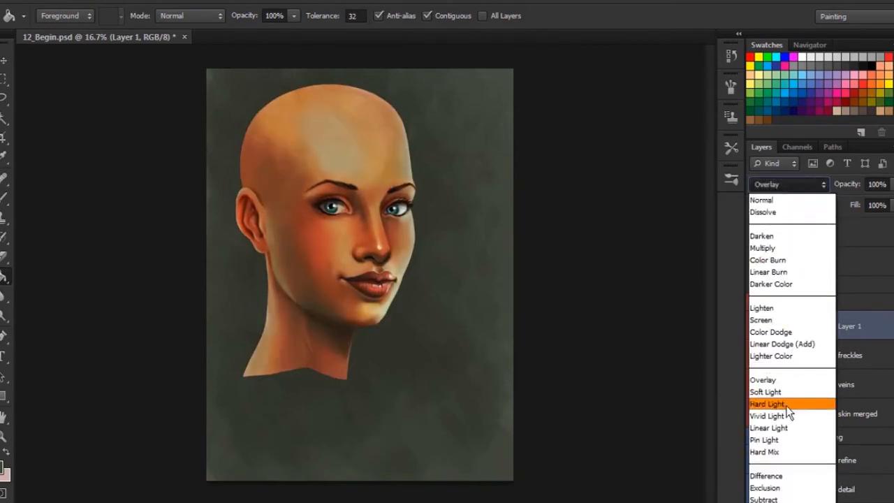
click(787, 404)
Return the green-filled layer to Soft Light blending and lower its opacity to 26%.
click(814, 184)
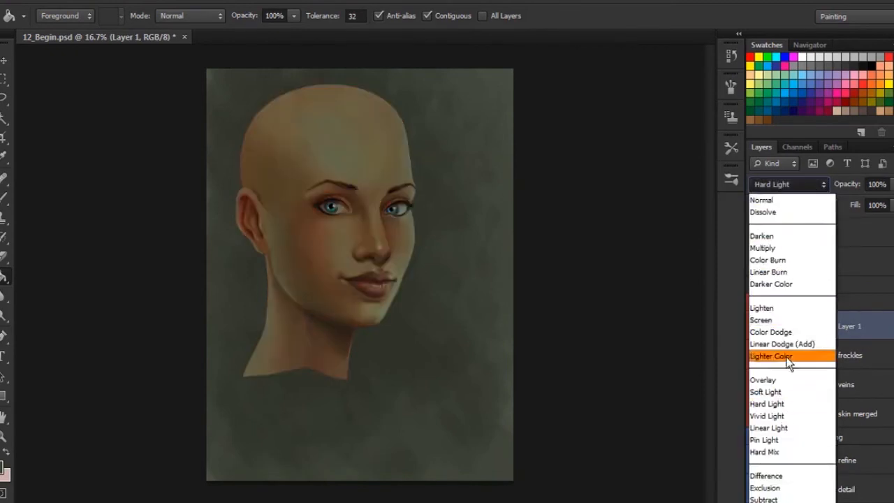
click(781, 394)
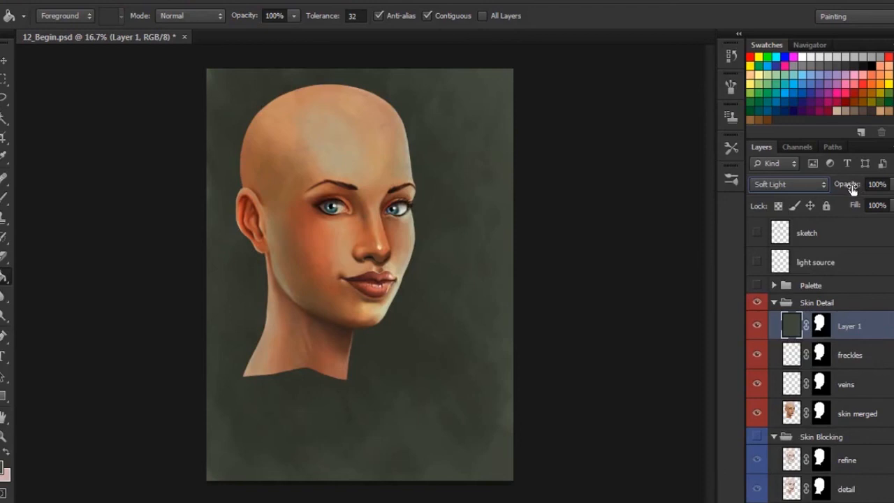
drag(850, 189, 842, 191)
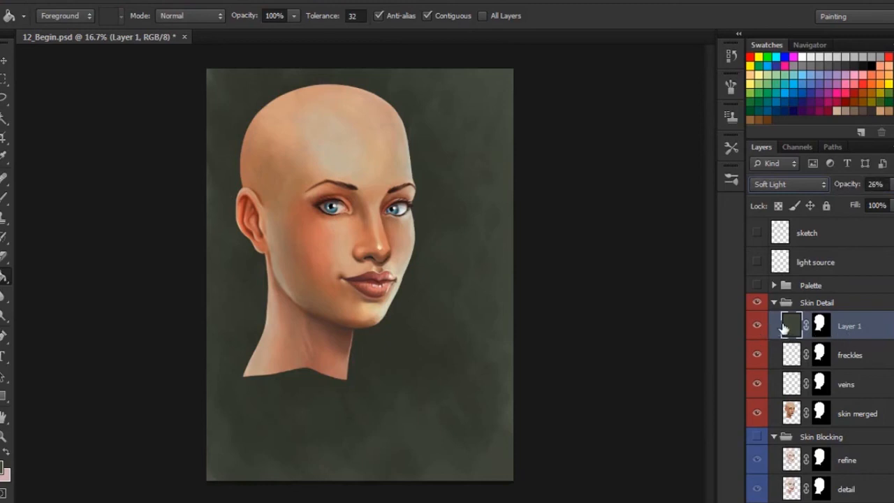
Toggle the green tint layer's visibility repeatedly to compare the skin with and without the background color.
click(758, 327)
click(758, 327)
click(759, 328)
click(758, 329)
click(757, 329)
click(757, 328)
key(ctrl+minus)
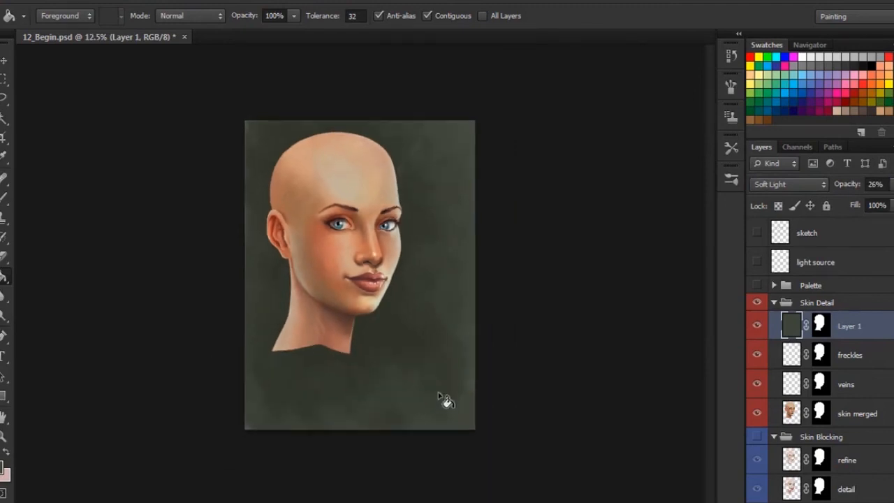
click(758, 328)
click(759, 330)
click(758, 328)
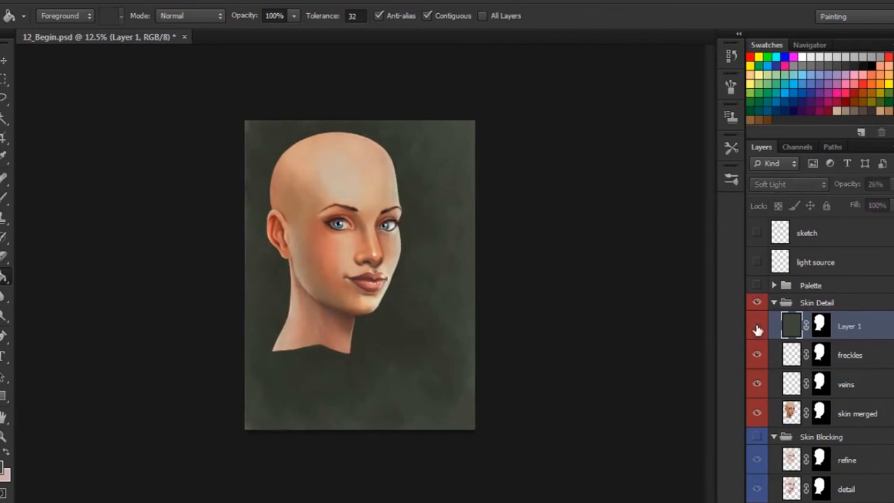
click(757, 327)
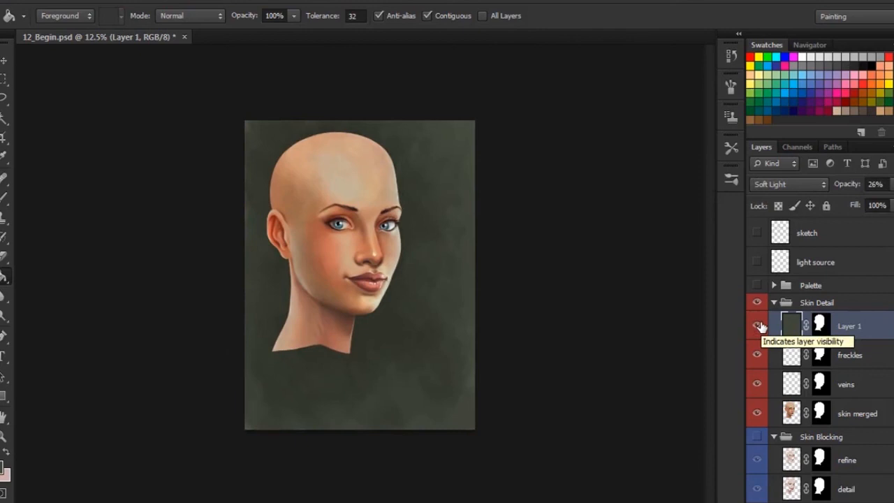
key(ctrl+plus)
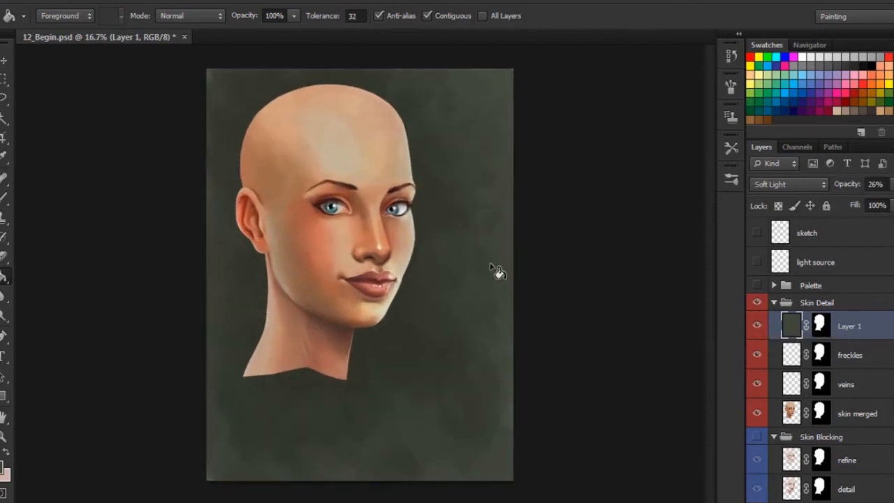
key(v)
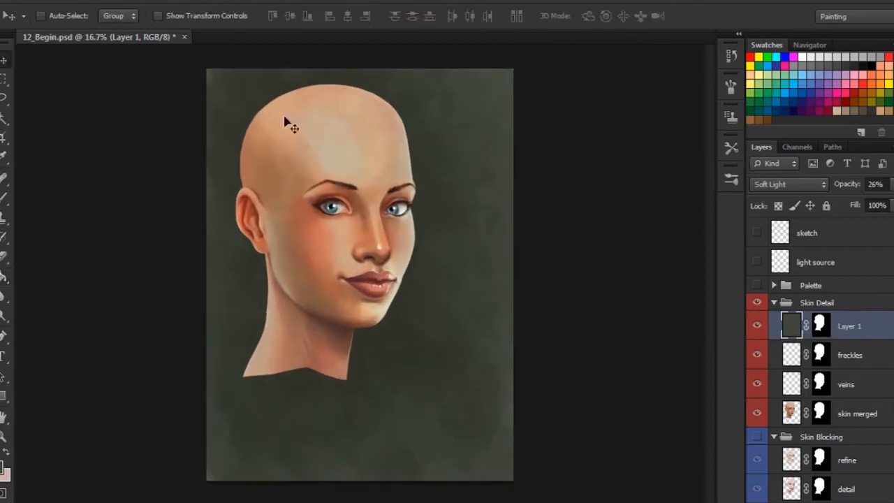